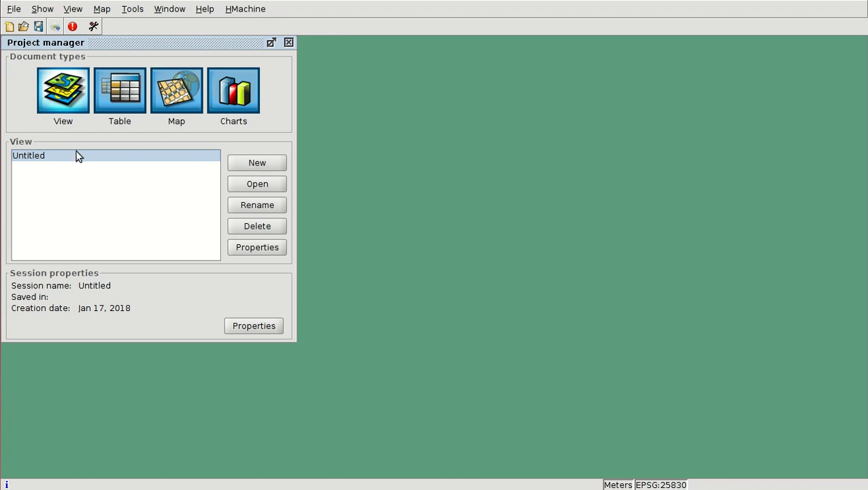
- Set the Untitled view's projection to the EPSG coordinate reference system with code 31468
{"action": "left_click", "coordinate": [256, 247]}
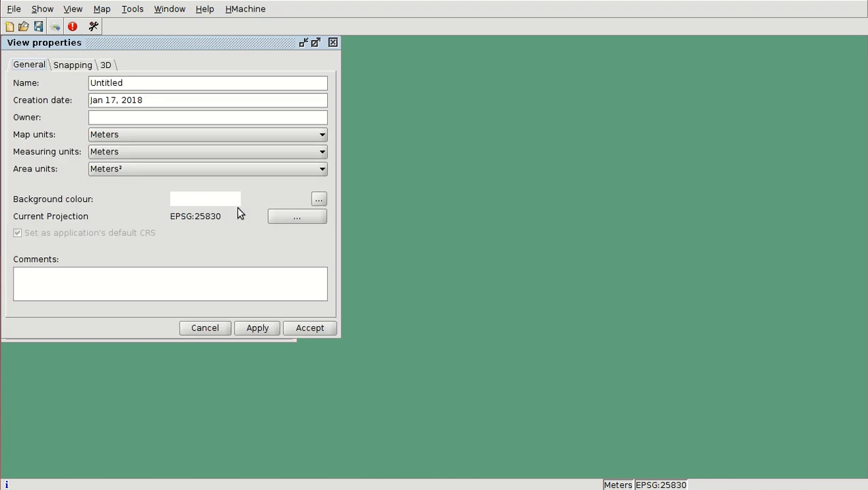
{"action": "left_click", "coordinate": [287, 217]}
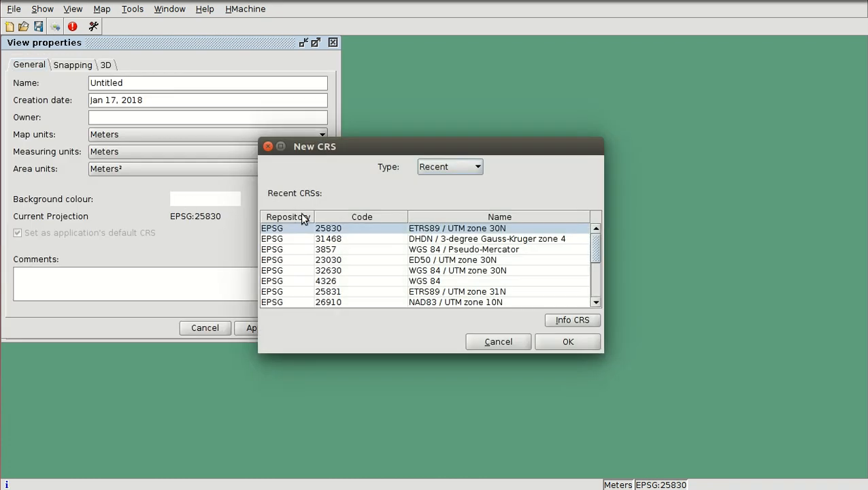
{"action": "left_click", "coordinate": [434, 170]}
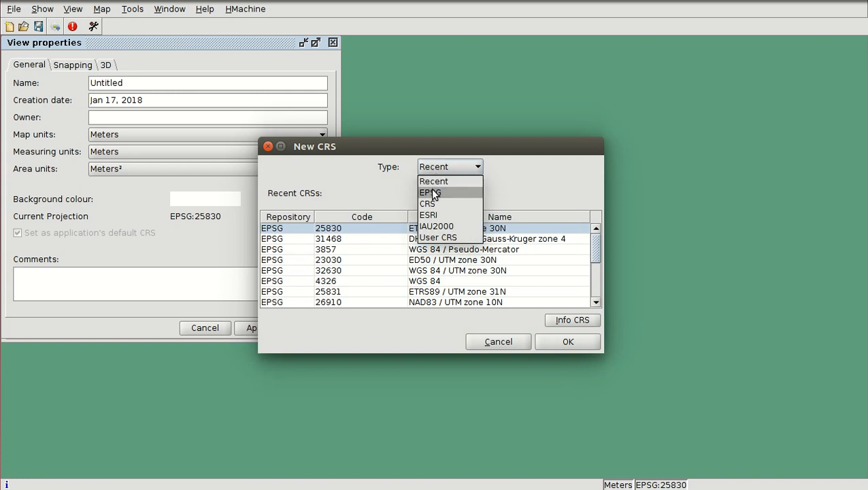
{"action": "left_click", "coordinate": [432, 193]}
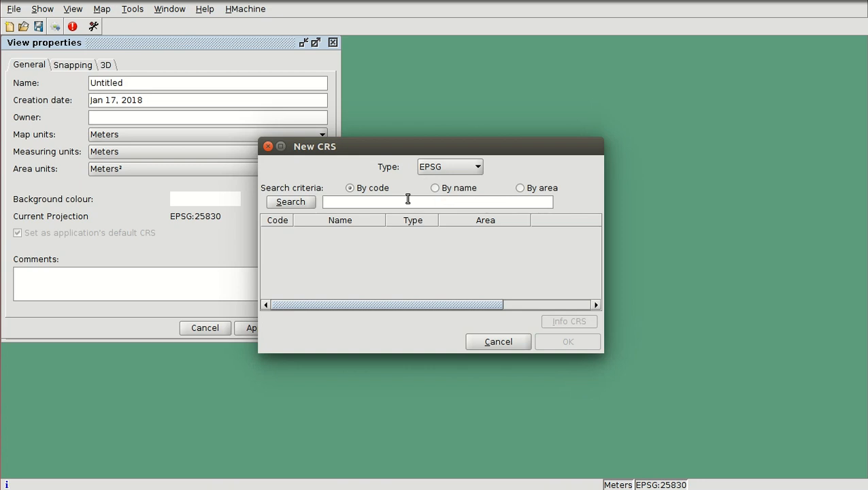
{"action": "type", "text": "31468"}
{"action": "key", "text": "Return"}
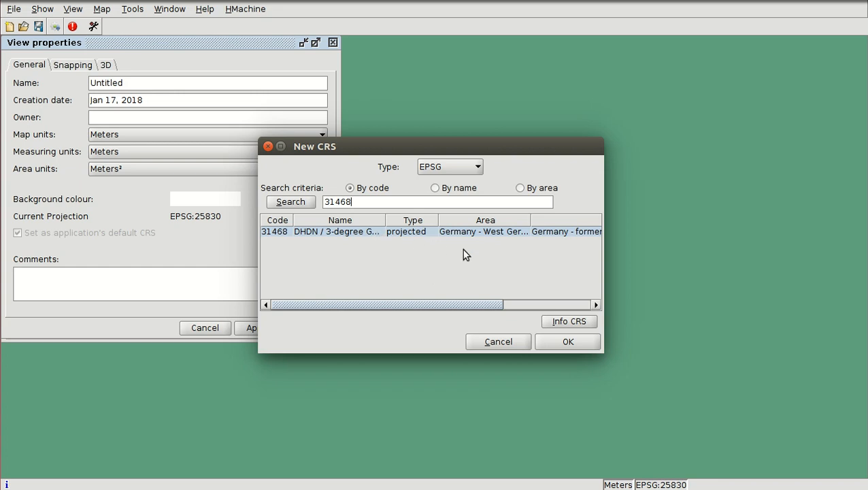
{"action": "left_click", "coordinate": [559, 338]}
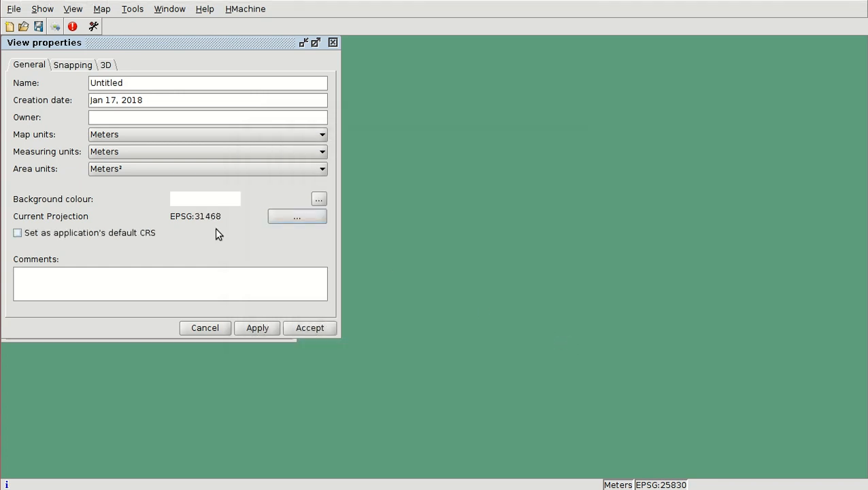
{"action": "left_click", "coordinate": [320, 325]}
- Open the Untitled view and add the layer Munich-Museums_31468.shp from Ayuntamientos_en/1-course/Module_9
{"action": "left_click", "coordinate": [254, 187]}
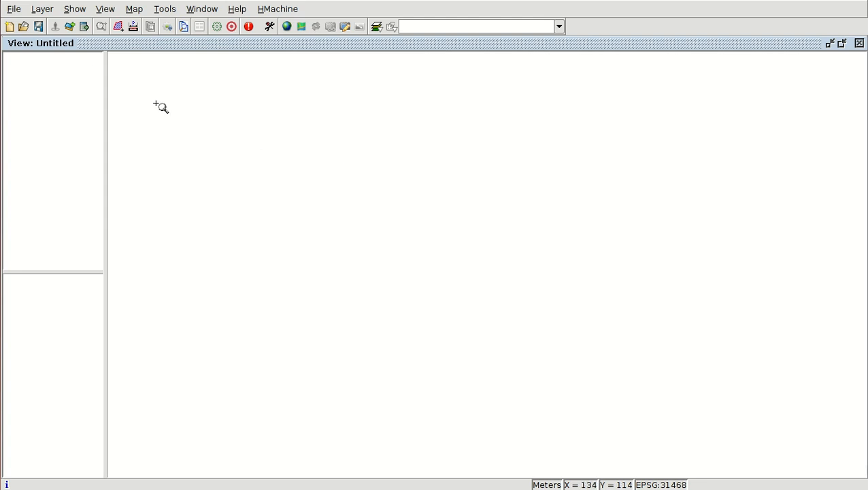
{"action": "left_click", "coordinate": [70, 29]}
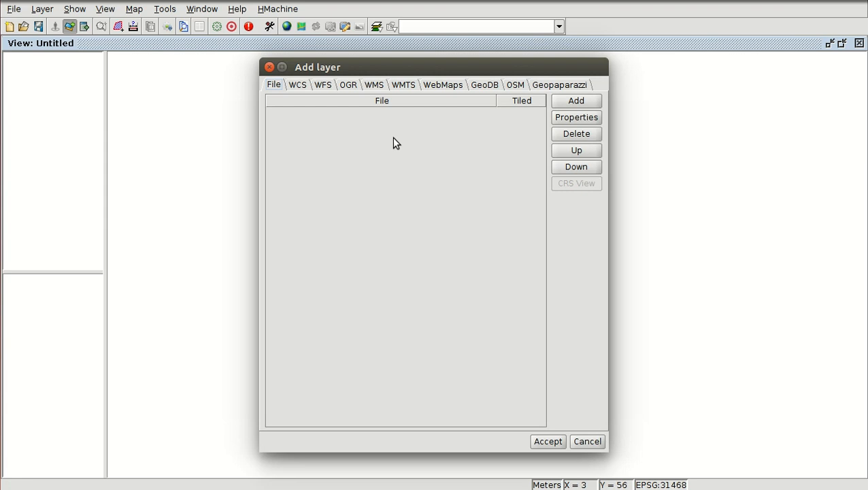
{"action": "left_click", "coordinate": [574, 105]}
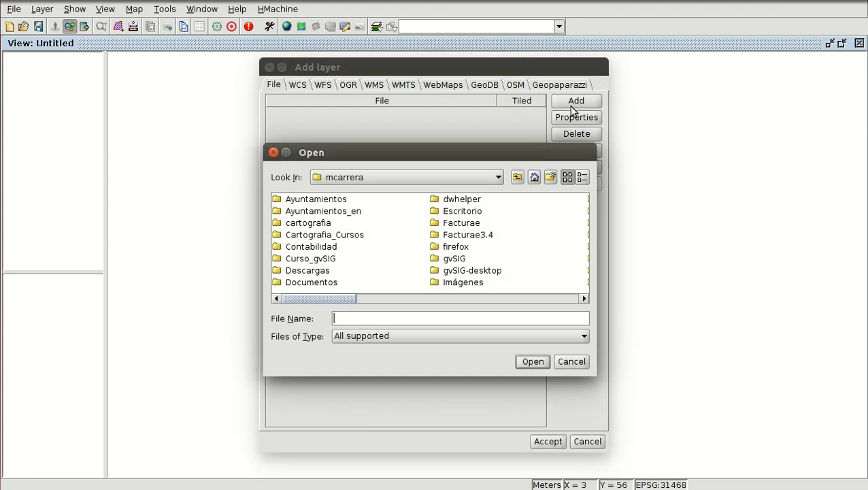
{"action": "double_click", "coordinate": [333, 215]}
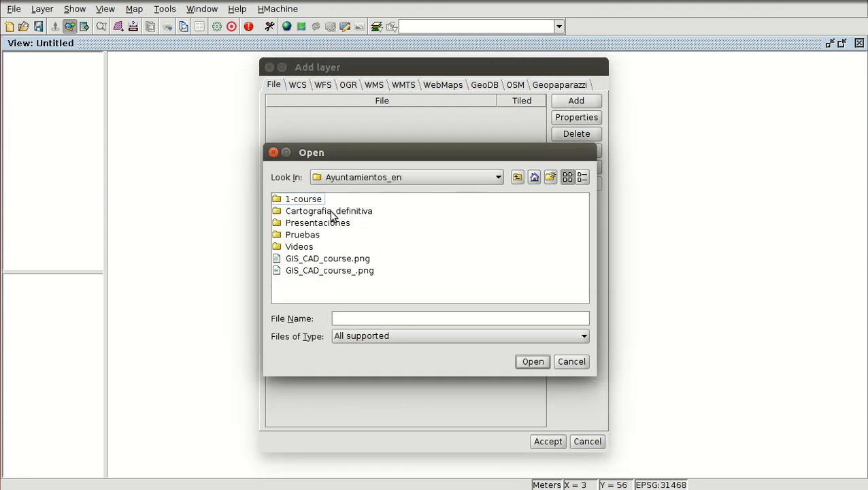
{"action": "double_click", "coordinate": [319, 199]}
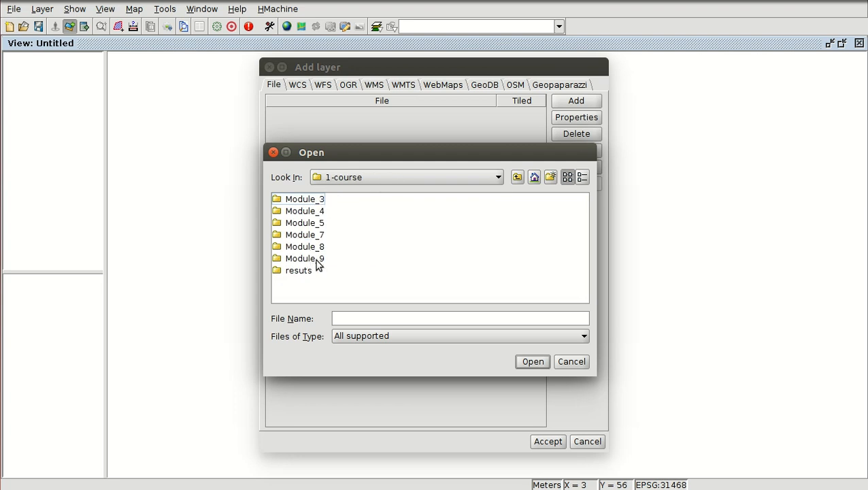
{"action": "double_click", "coordinate": [313, 262]}
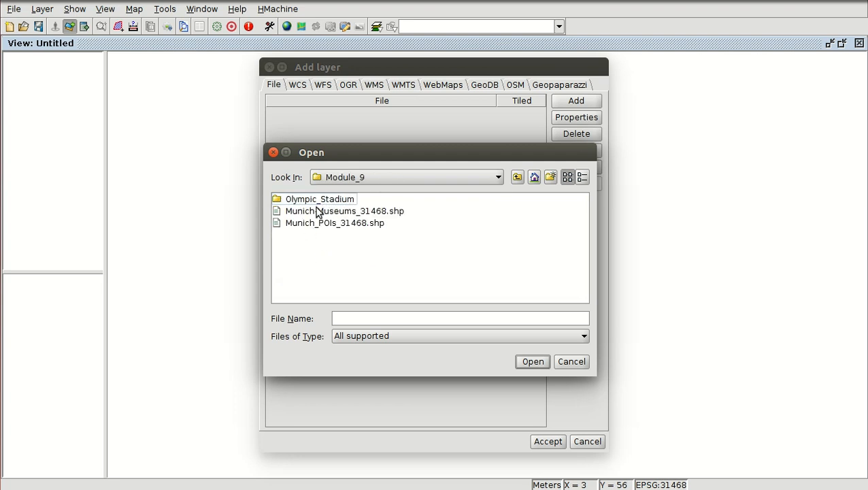
{"action": "left_click", "coordinate": [325, 213]}
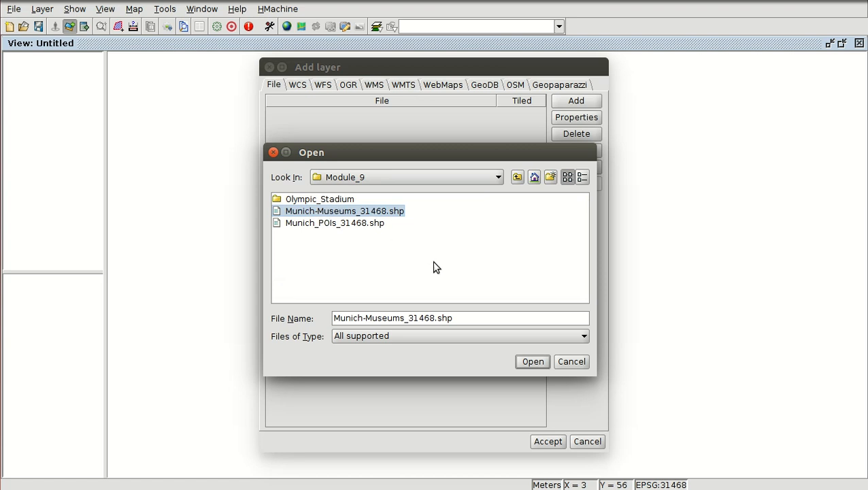
{"action": "left_click", "coordinate": [532, 365]}
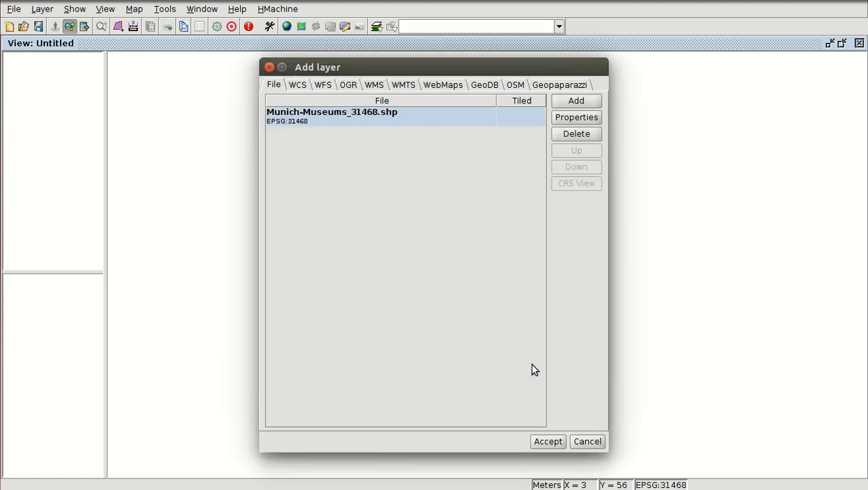
{"action": "left_click", "coordinate": [541, 437]}
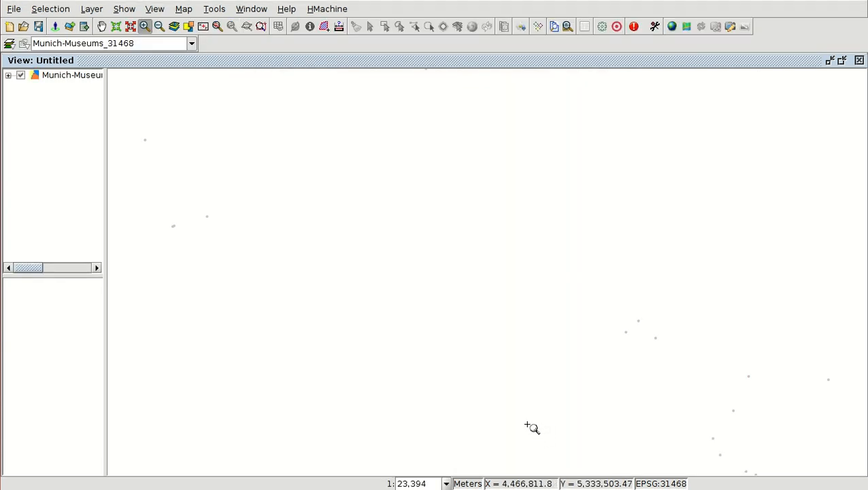
- Enlarge the point marker symbol of the Munich-Museums_31468 layer by four size increments
{"action": "left_click", "coordinate": [64, 77]}
{"action": "scroll", "coordinate": [430, 197], "scroll_direction": "down", "scroll_amount": 1}
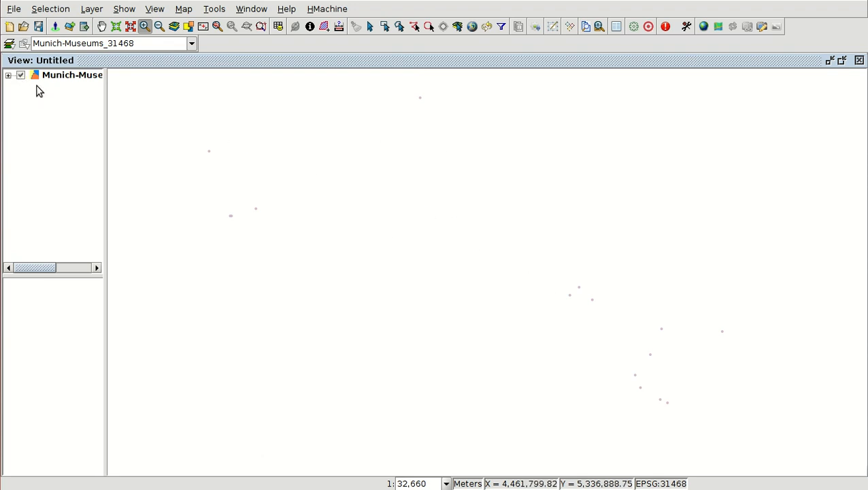
{"action": "left_click", "coordinate": [9, 76]}
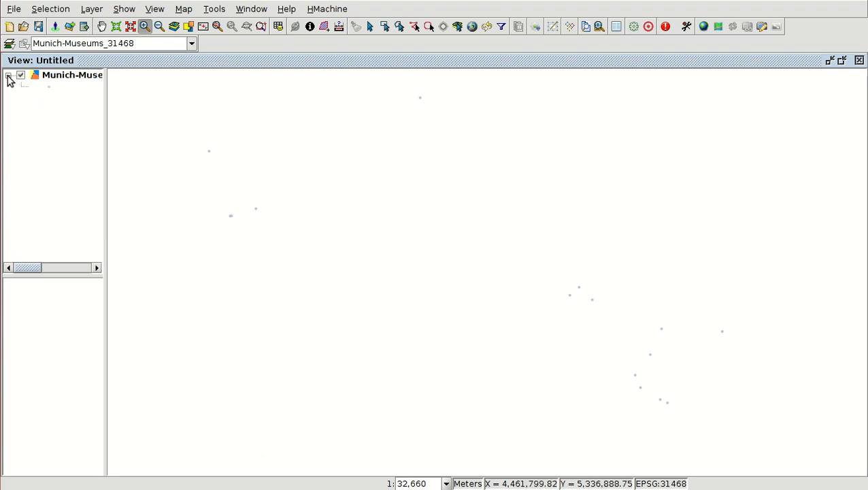
{"action": "double_click", "coordinate": [49, 87]}
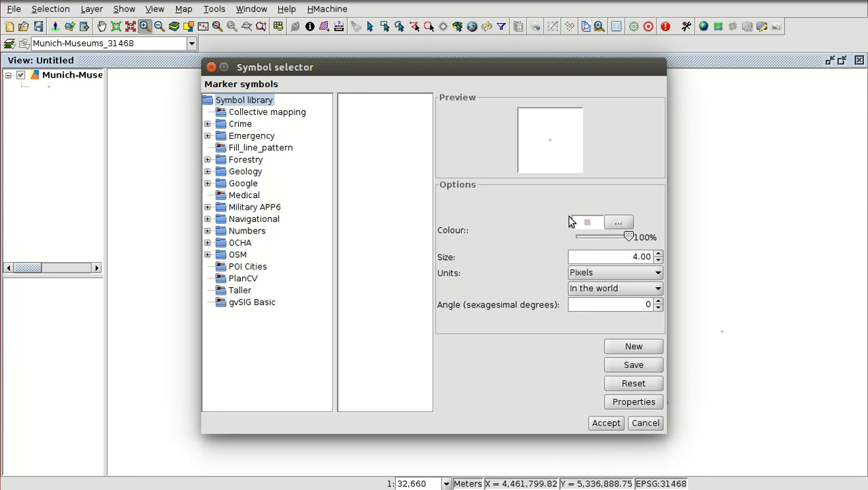
{"action": "left_click", "coordinate": [658, 253]}
{"action": "left_click", "coordinate": [657, 253]}
{"action": "left_click", "coordinate": [657, 253]}
{"action": "left_click", "coordinate": [658, 253]}
{"action": "left_click", "coordinate": [605, 422]}
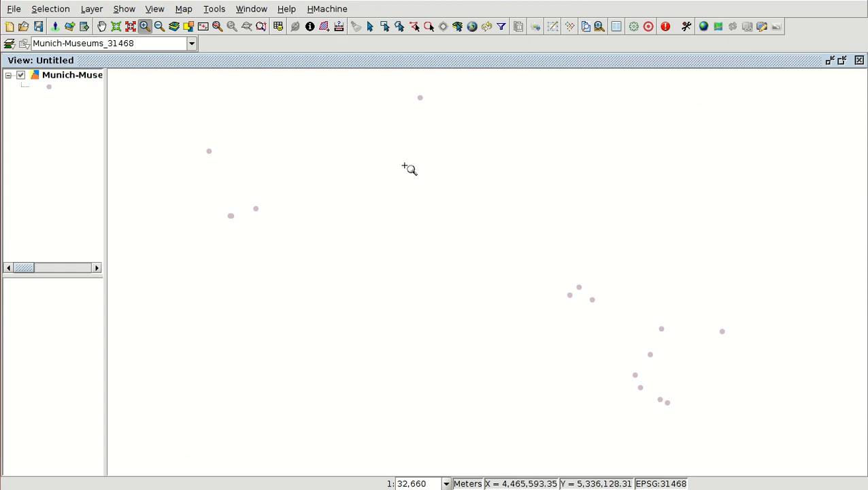
- Examine the INFO links in the Munich-Museums_31468 attribute table, widening the INFO column, and return to the view
{"action": "left_click", "coordinate": [278, 30]}
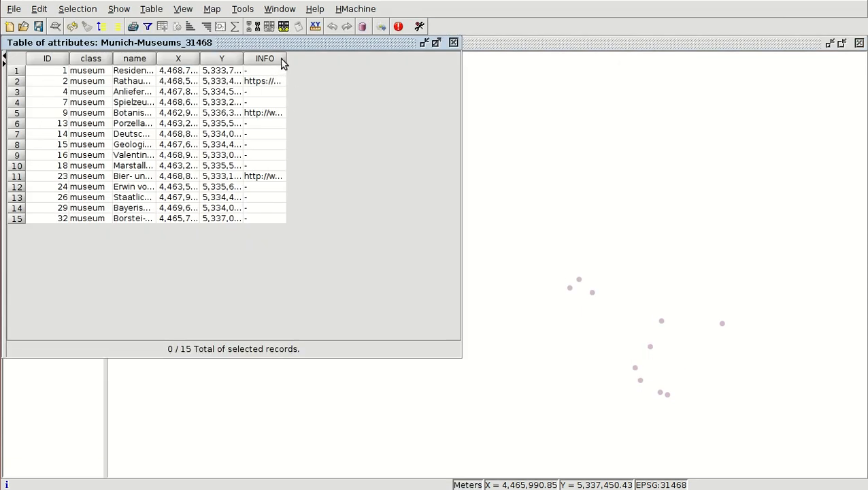
{"action": "left_click_drag", "start_coordinate": [286, 58], "coordinate": [400, 59]}
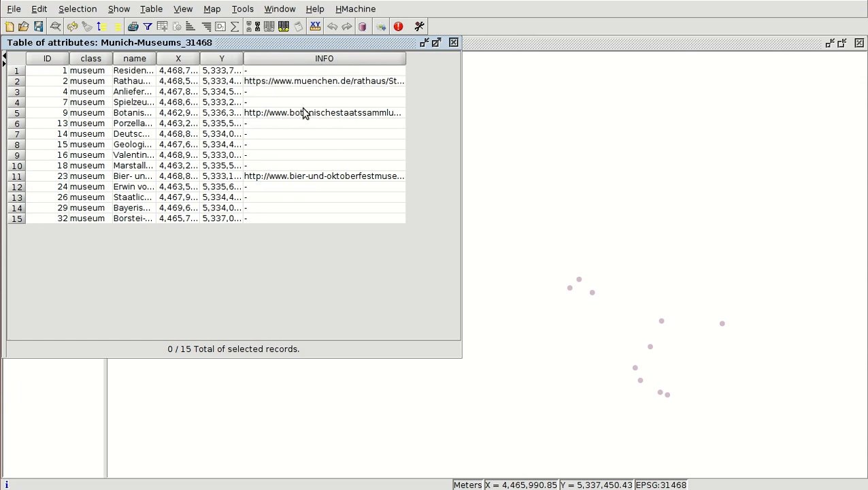
{"action": "left_click", "coordinate": [478, 43]}
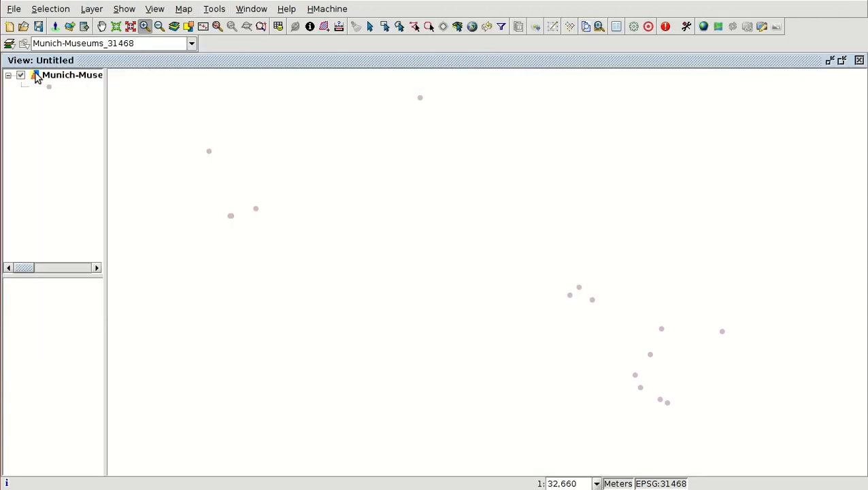
- Enable hyperlinks in the properties of the Munich-Museums_31468 layer
{"action": "right_click", "coordinate": [71, 78]}
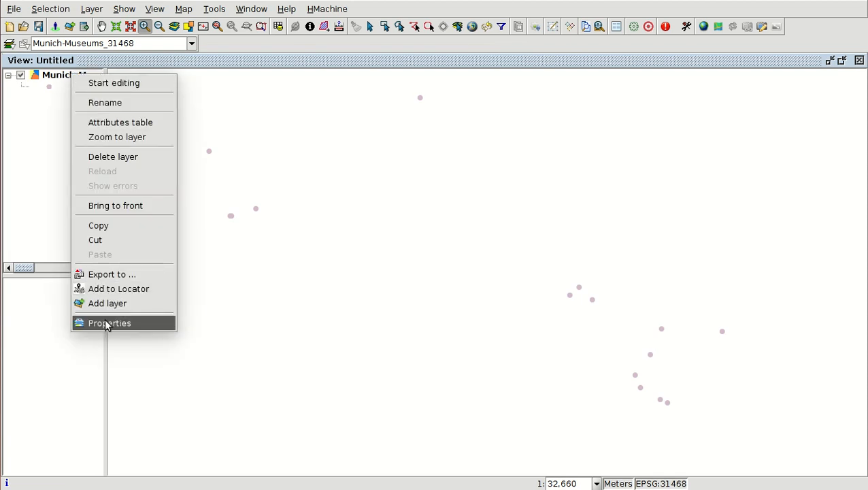
{"action": "left_click", "coordinate": [54, 80]}
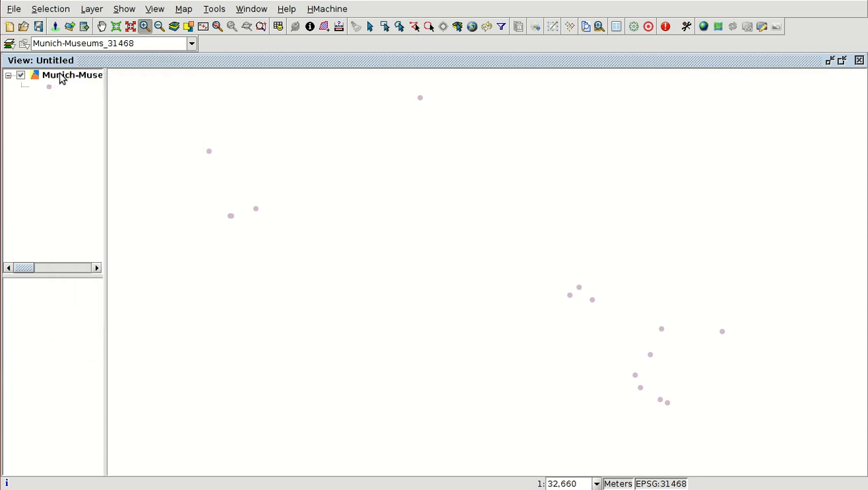
{"action": "double_click", "coordinate": [61, 78]}
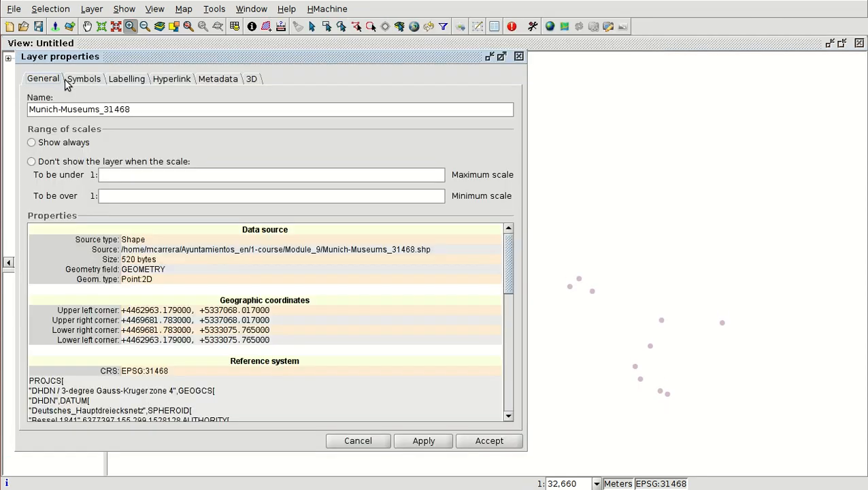
{"action": "left_click", "coordinate": [173, 81]}
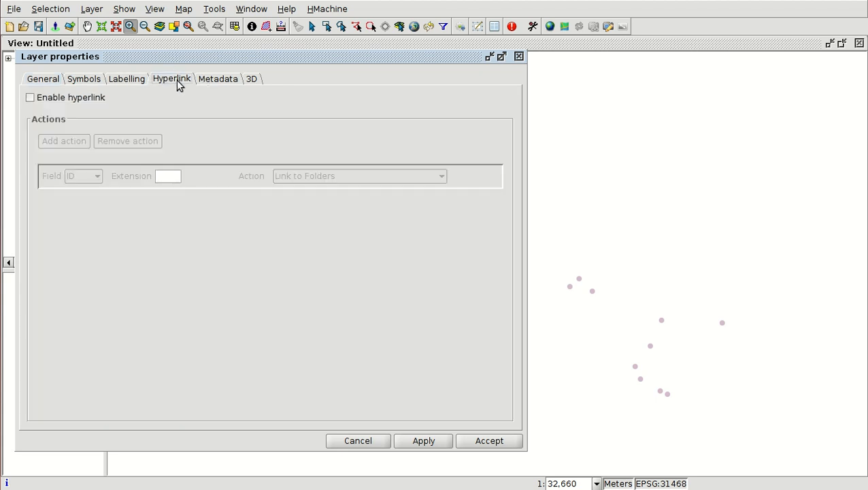
{"action": "left_click", "coordinate": [64, 100]}
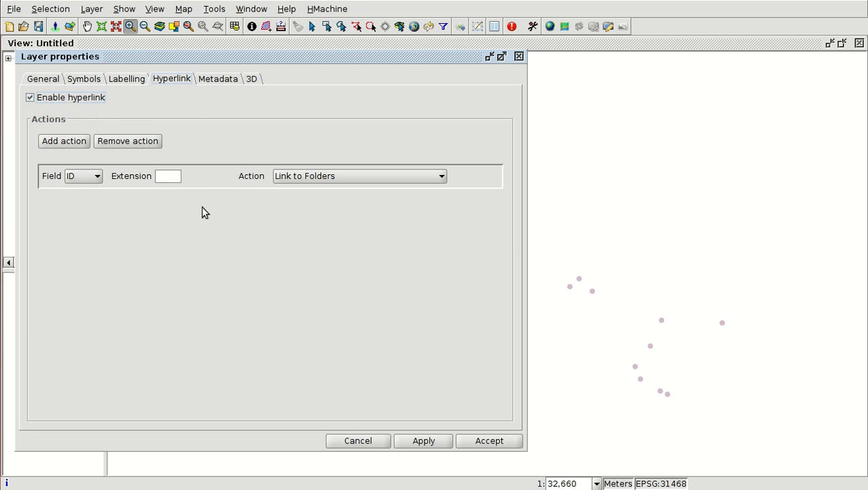
- Link the hyperlink to the INFO field with the action "Link to text and HTML files (in browser)" and apply it to the layer
{"action": "left_click", "coordinate": [96, 177]}
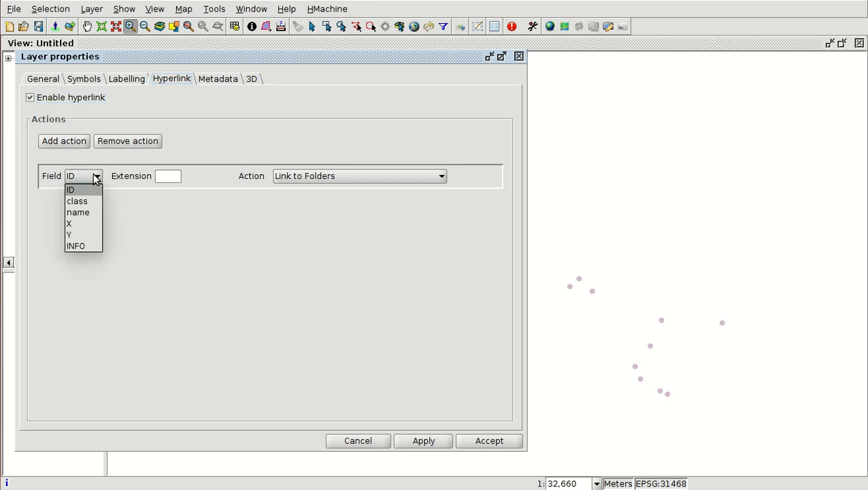
{"action": "left_click", "coordinate": [76, 246]}
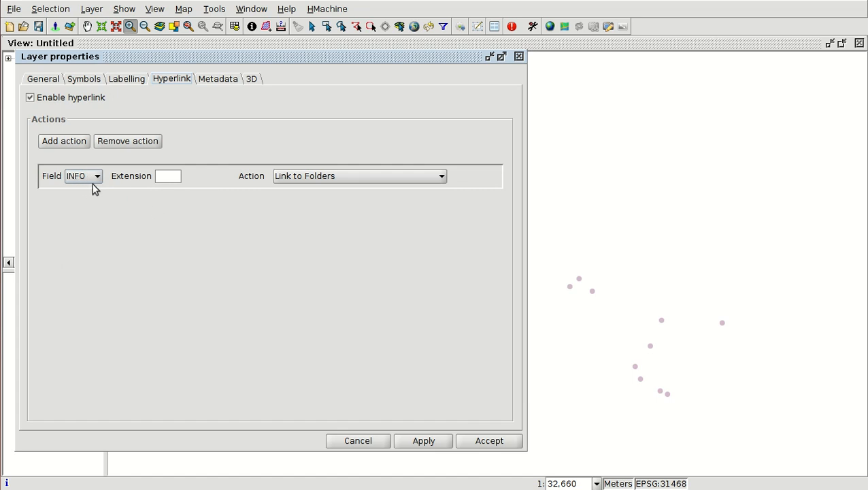
{"action": "left_click", "coordinate": [322, 177]}
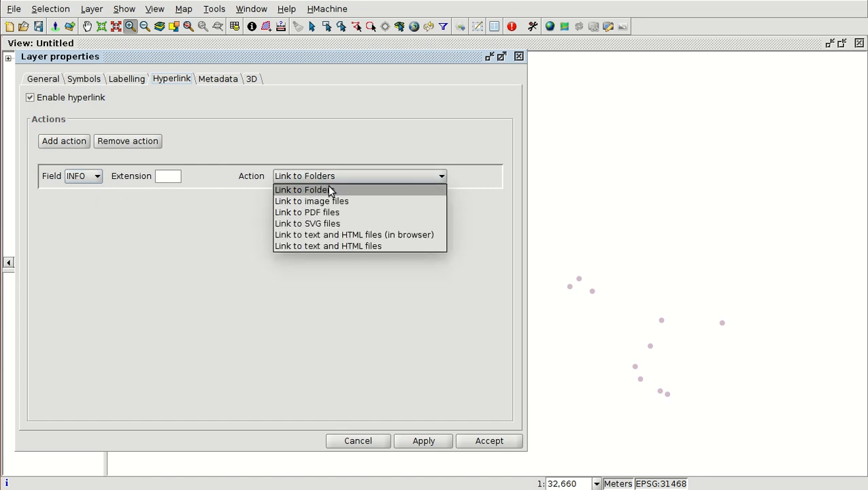
{"action": "left_click", "coordinate": [402, 234]}
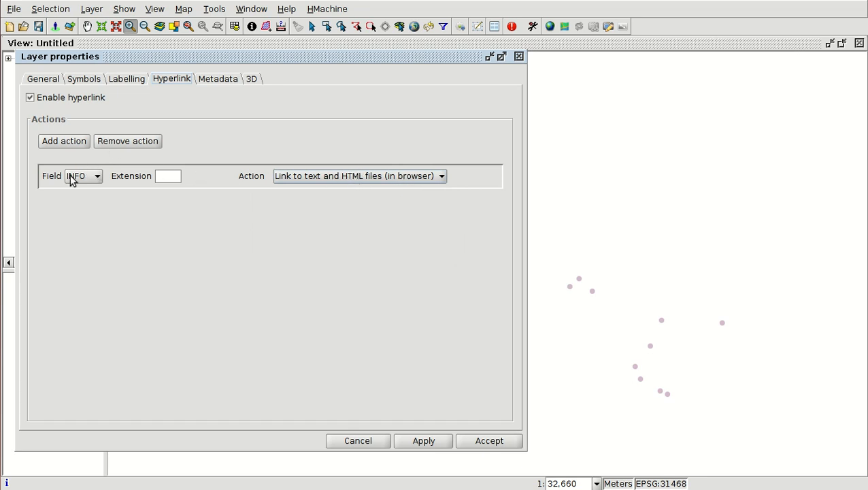
{"action": "left_click", "coordinate": [432, 438]}
{"action": "left_click", "coordinate": [487, 441]}
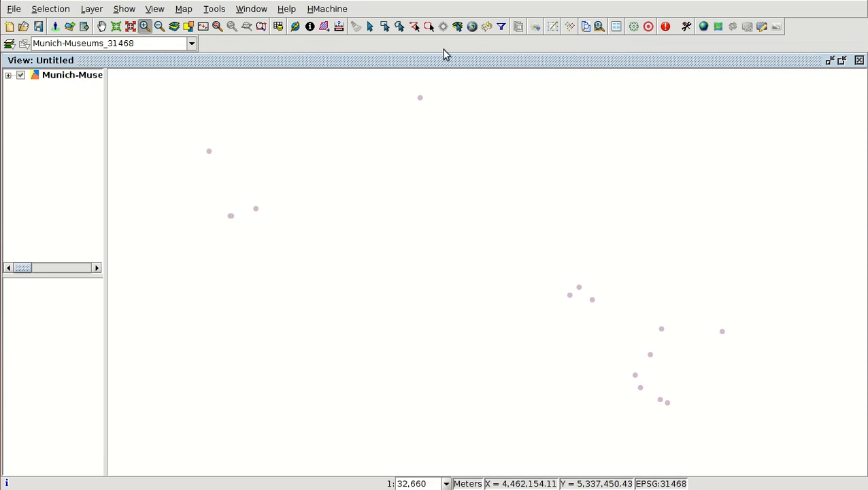
- Select the museum record with ID 2 in the layer's attribute table and return to the map view
{"action": "left_click", "coordinate": [279, 27]}
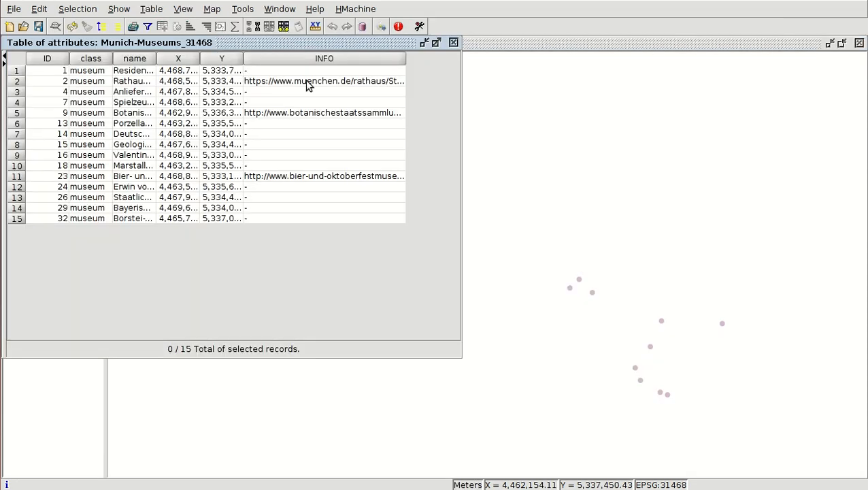
{"action": "left_click", "coordinate": [253, 81]}
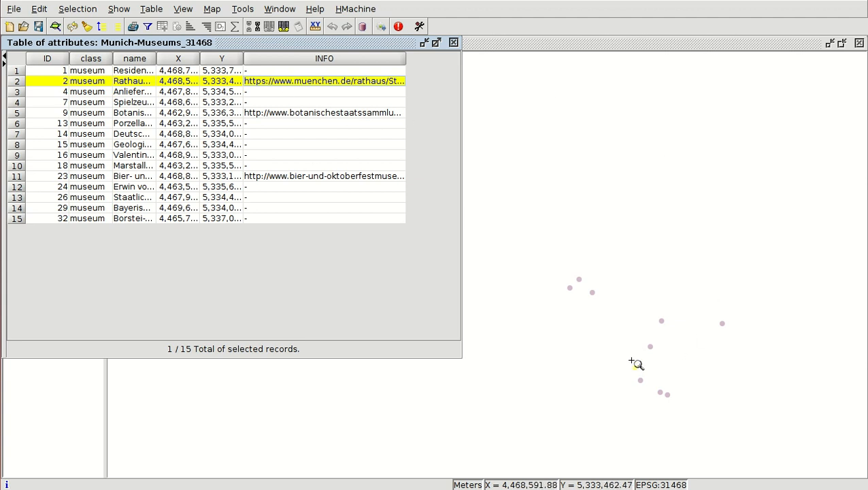
{"action": "left_click", "coordinate": [533, 50]}
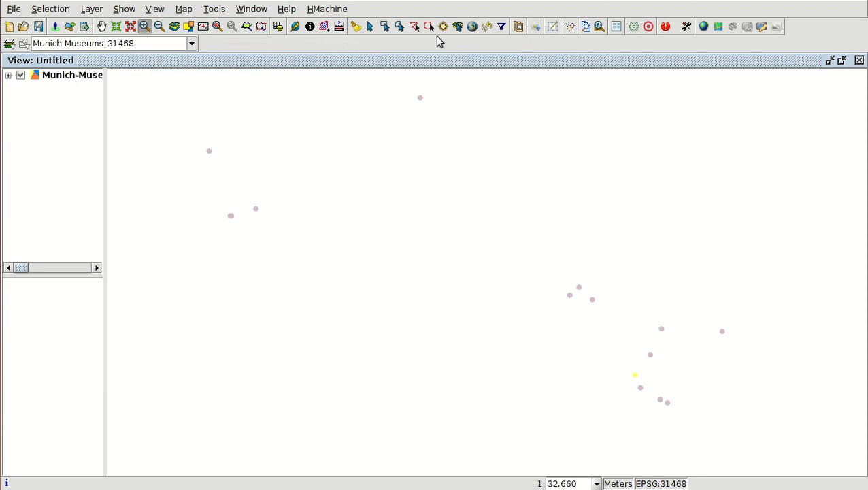
- Open the web page linked to the selected museum point with the Hyperlink tool and switch back to gvSIG
{"action": "left_click", "coordinate": [295, 30]}
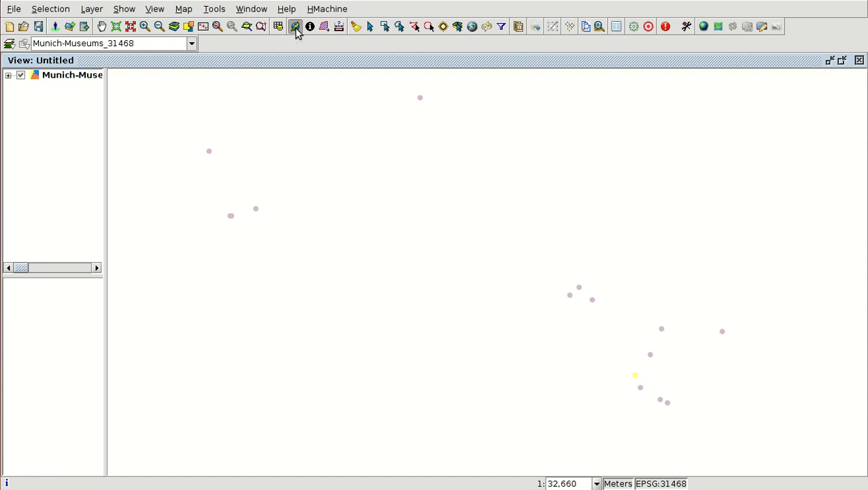
{"action": "left_click", "coordinate": [638, 379]}
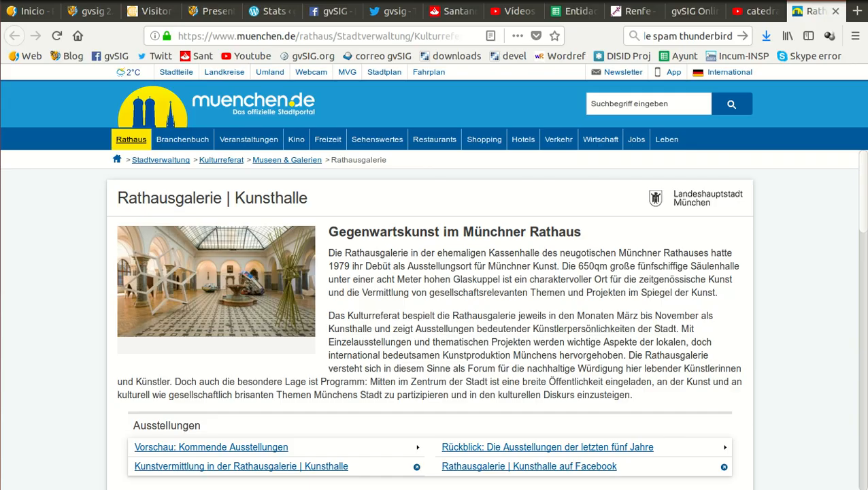
{"action": "key", "text": "alt+Tab"}
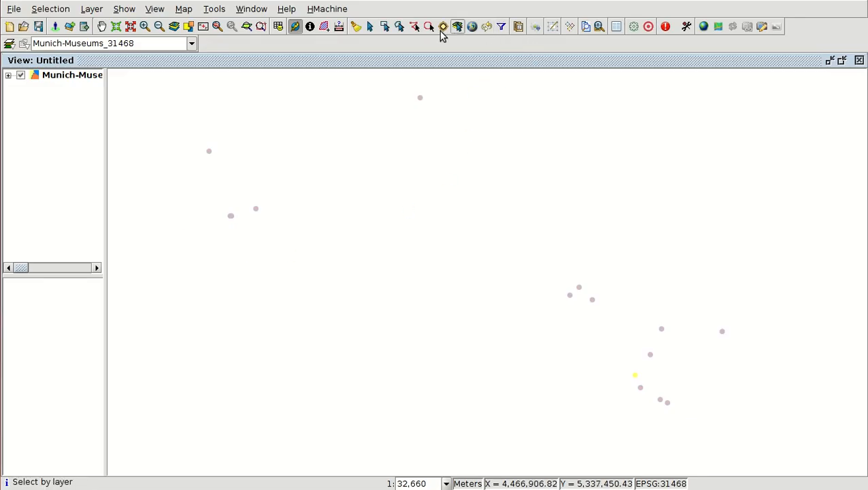
- Select the museum record with ID 23 in the Munich-Museums_31468 attribute table and return to the map view
{"action": "left_click", "coordinate": [278, 27]}
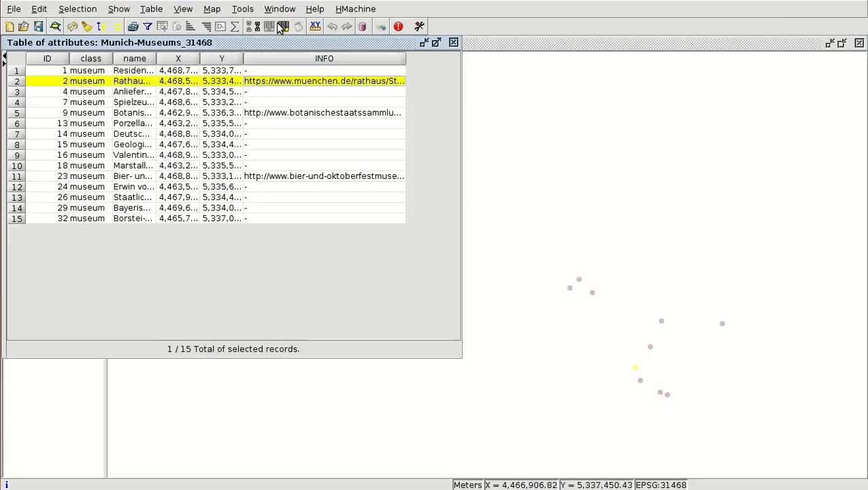
{"action": "left_click", "coordinate": [302, 114]}
{"action": "left_click", "coordinate": [308, 177]}
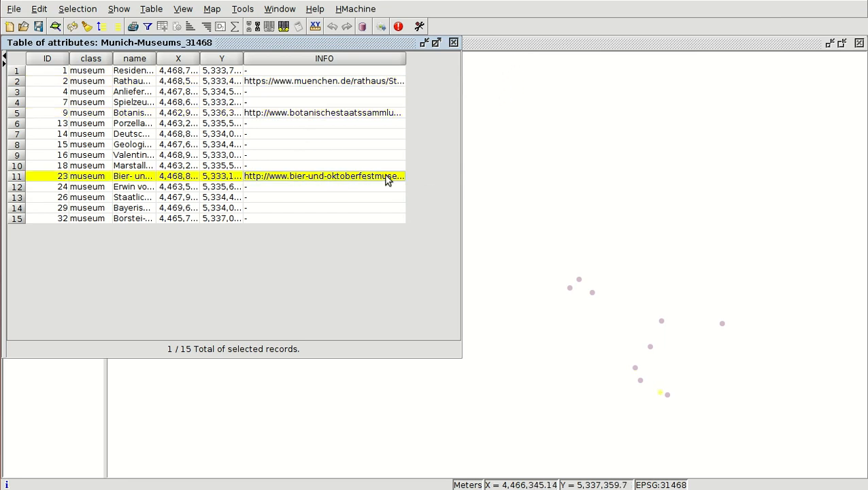
{"action": "left_click", "coordinate": [637, 45]}
- Open the web page linked to the newly selected museum point, look at it and switch back to gvSIG
{"action": "left_click", "coordinate": [663, 402]}
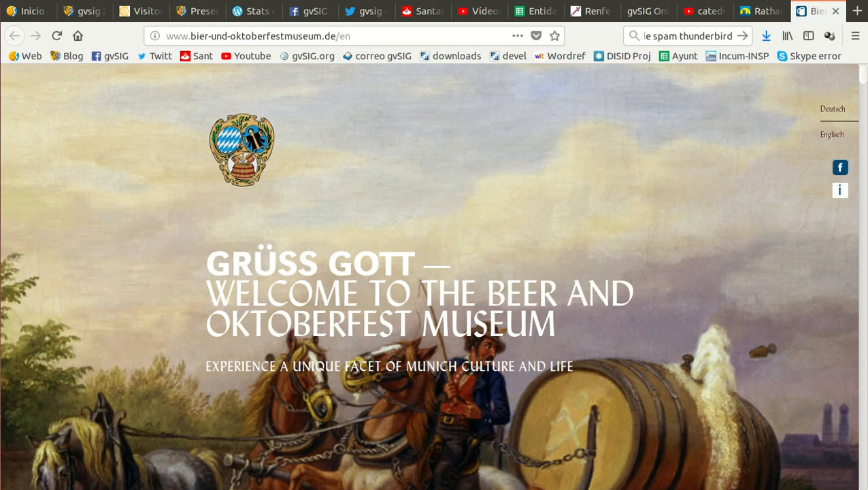
{"action": "scroll", "coordinate": [284, 179], "scroll_direction": "down", "scroll_amount": 1}
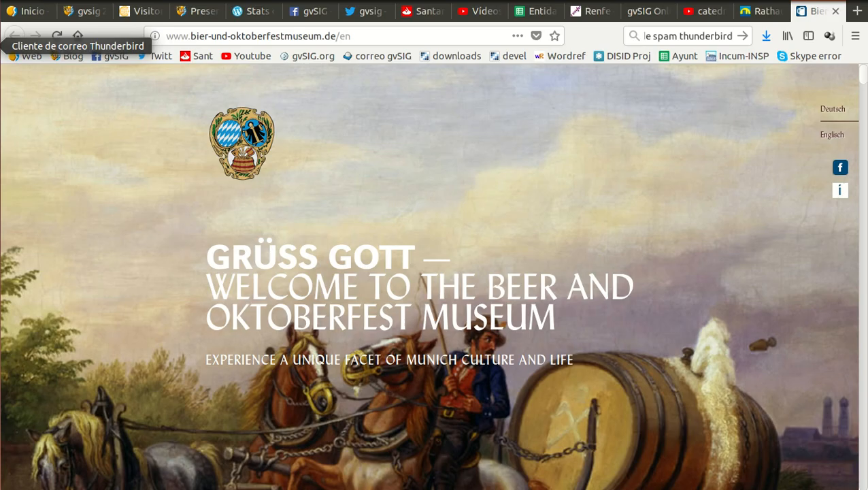
{"action": "left_click", "coordinate": [2, 194]}
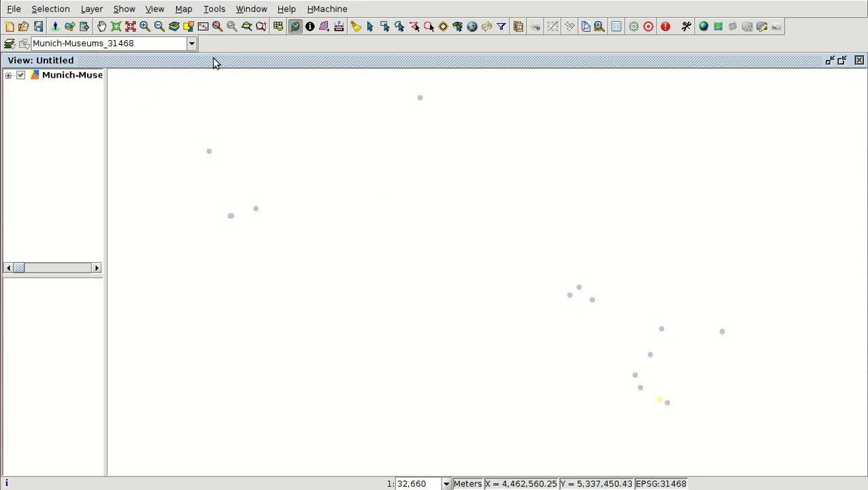
- Add the Munich_POIs_31468.shp layer from the Module_9 folder to the view
{"action": "left_click", "coordinate": [71, 28]}
{"action": "left_click", "coordinate": [571, 104]}
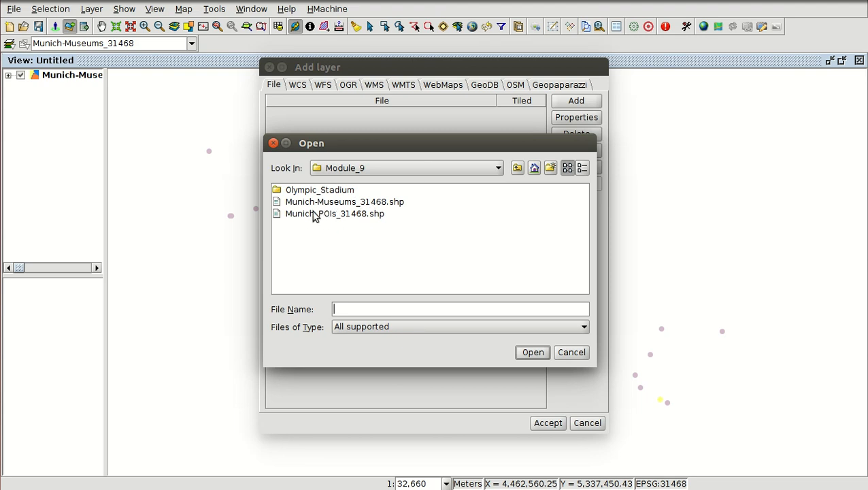
{"action": "left_click", "coordinate": [331, 215]}
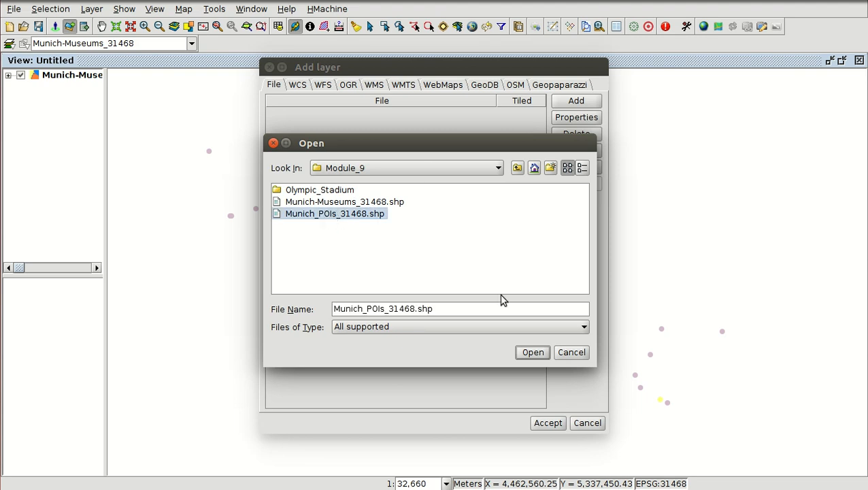
{"action": "left_click", "coordinate": [530, 352]}
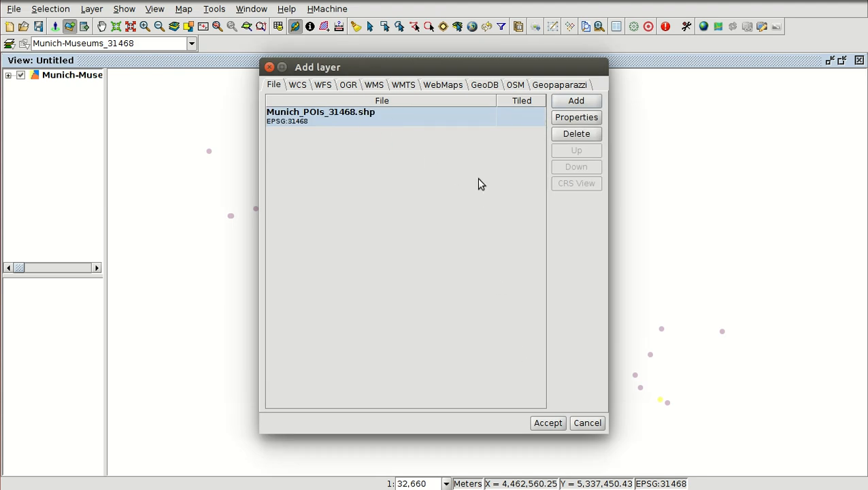
{"action": "left_click", "coordinate": [551, 418]}
{"action": "scroll", "coordinate": [398, 232], "scroll_direction": "down", "scroll_amount": 1}
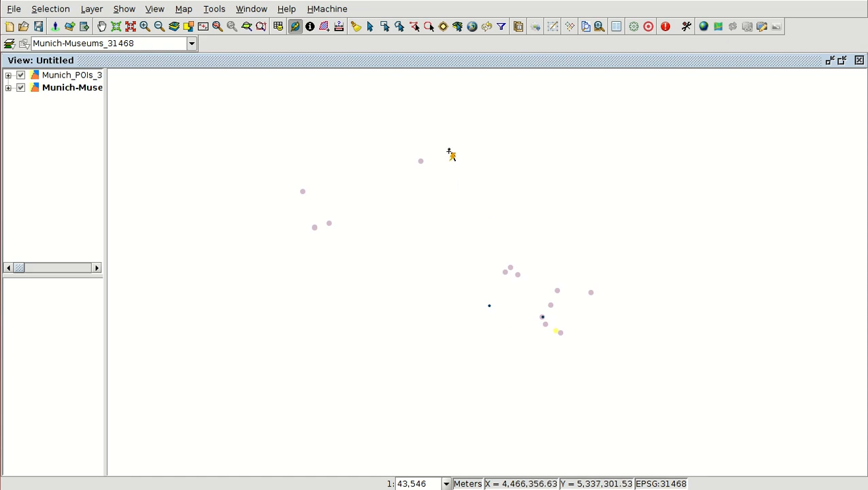
- Make Munich_POIs_31468 the active layer and examine its attribute table, widening the Name column to read the full names
{"action": "left_click", "coordinate": [278, 27]}
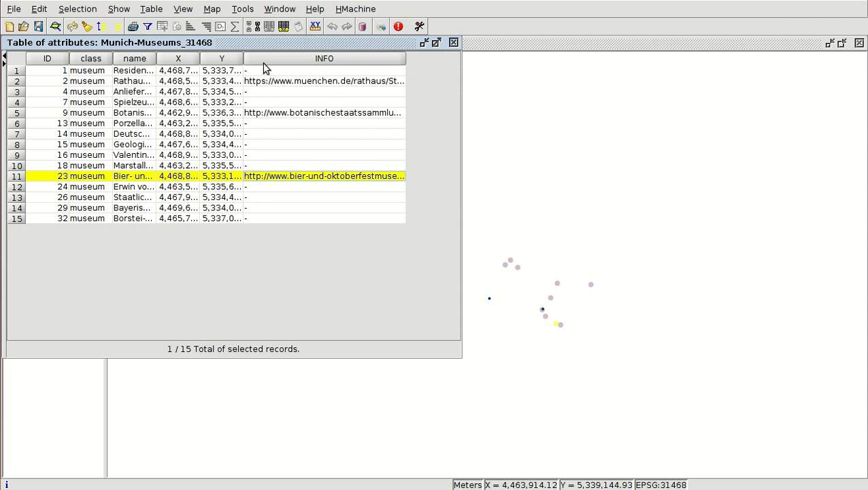
{"action": "left_click", "coordinate": [453, 43]}
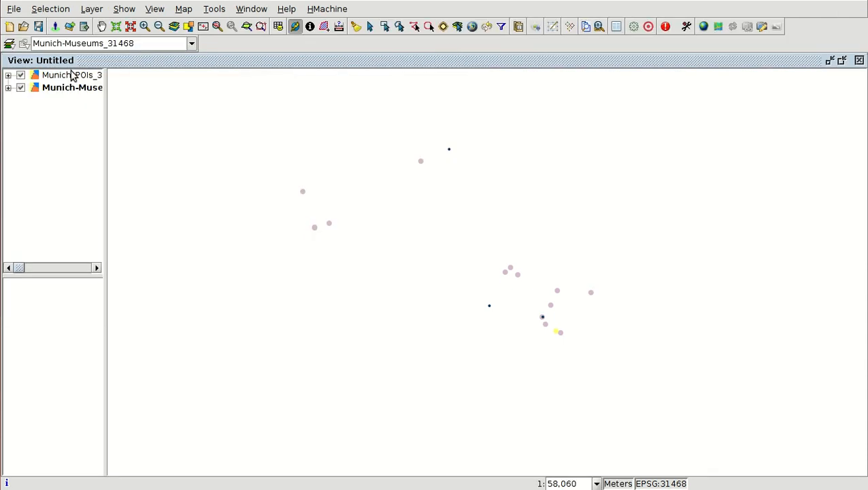
{"action": "left_click", "coordinate": [73, 75]}
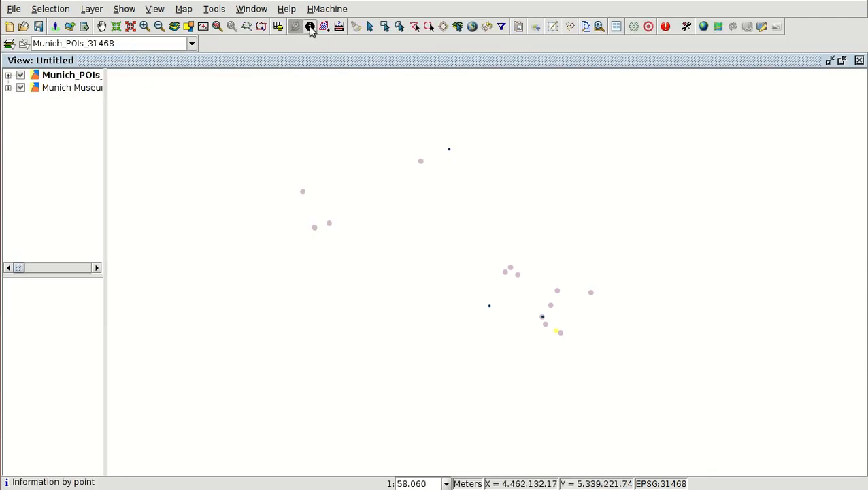
{"action": "left_click", "coordinate": [278, 27]}
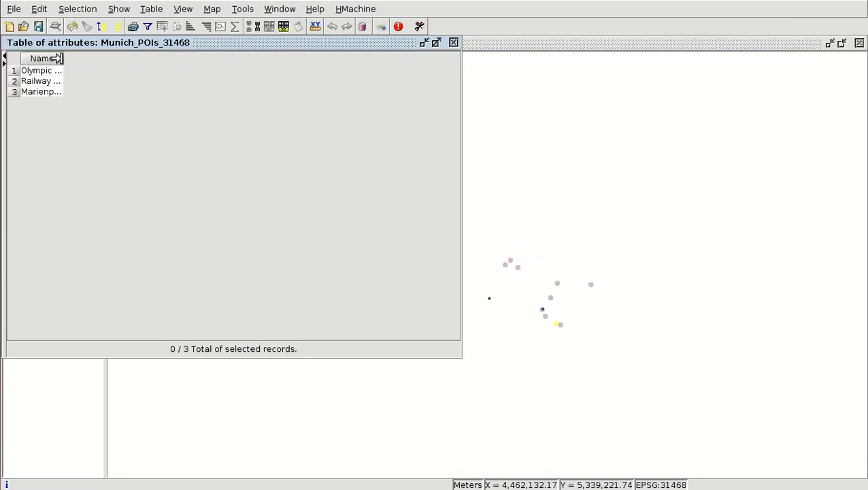
{"action": "left_click_drag", "start_coordinate": [62, 58], "coordinate": [172, 59]}
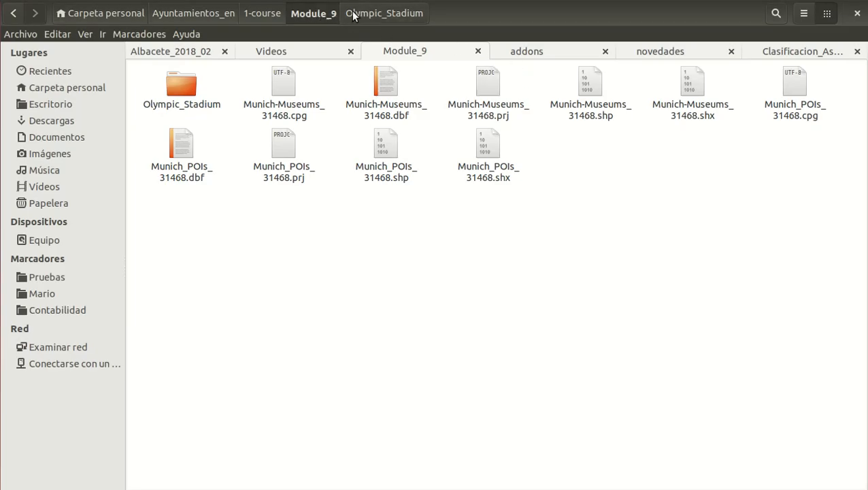
- Copy the full path of the Olympic_Stadium folder inside Module_9 in the file manager and switch back to gvSIG
{"action": "double_click", "coordinate": [177, 85]}
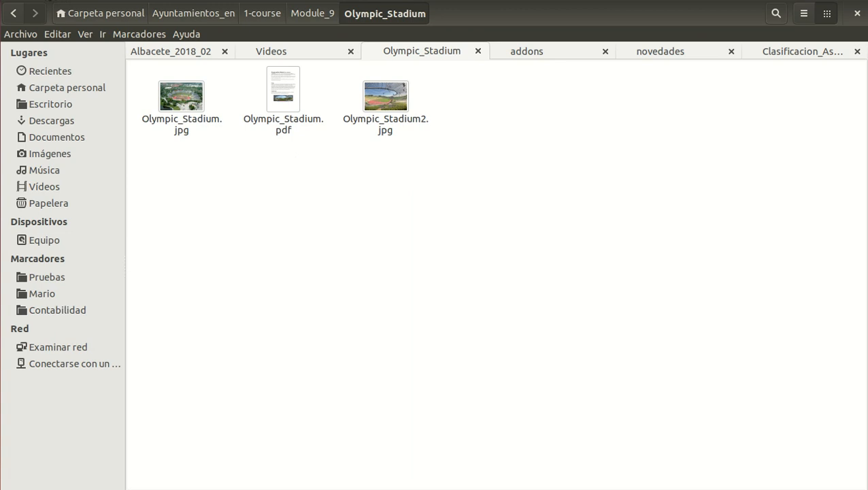
{"action": "left_click", "coordinate": [20, 6]}
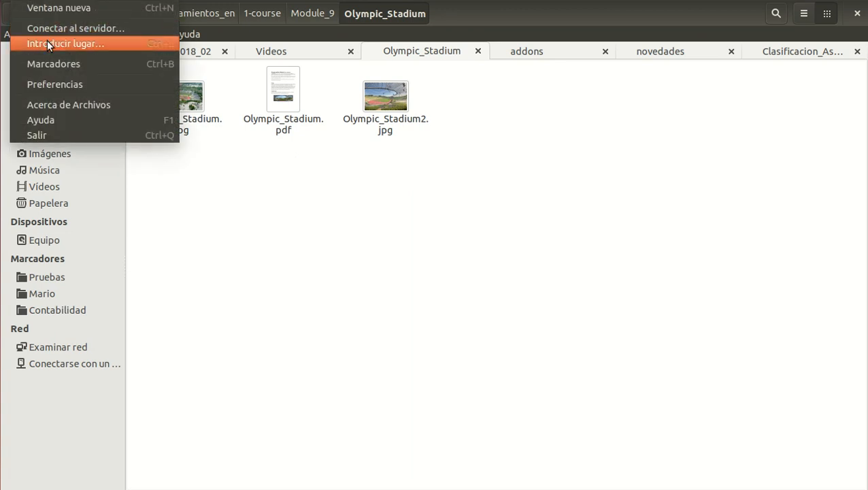
{"action": "left_click", "coordinate": [47, 40]}
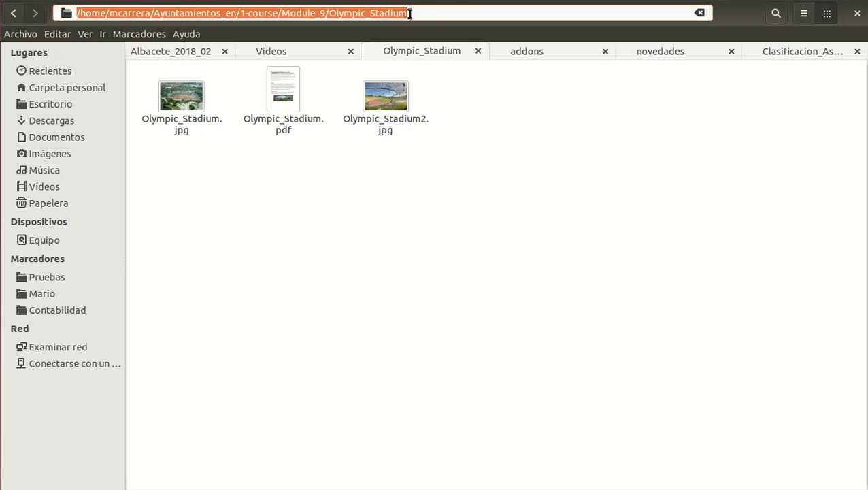
{"action": "right_click", "coordinate": [368, 13]}
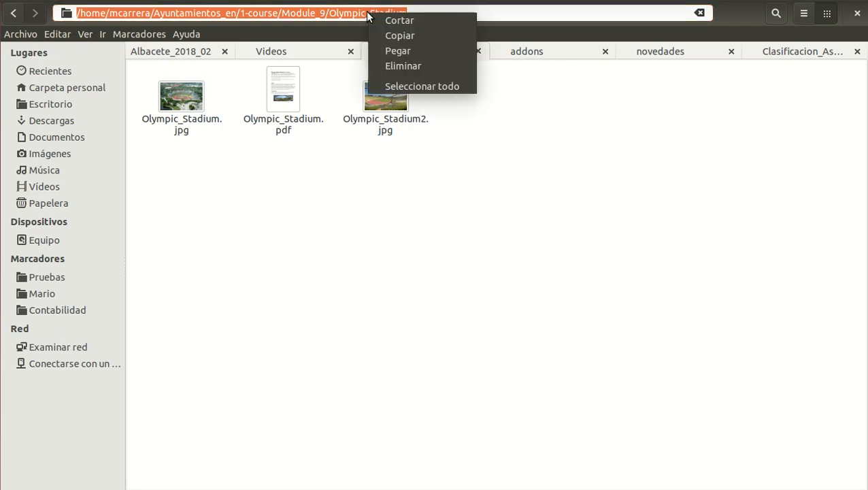
{"action": "left_click", "coordinate": [405, 37]}
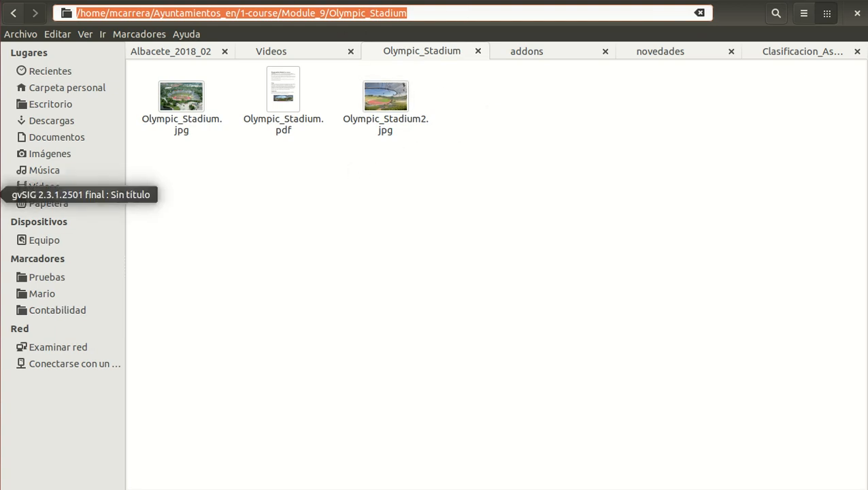
{"action": "left_click", "coordinate": [0, 194]}
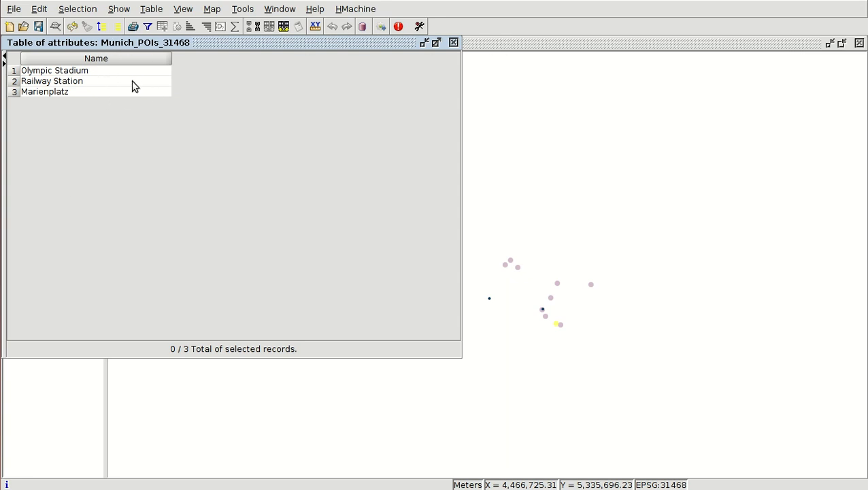
- Start editing the Munich_POIs_31468 layer and show its attribute table
{"action": "left_click", "coordinate": [493, 43]}
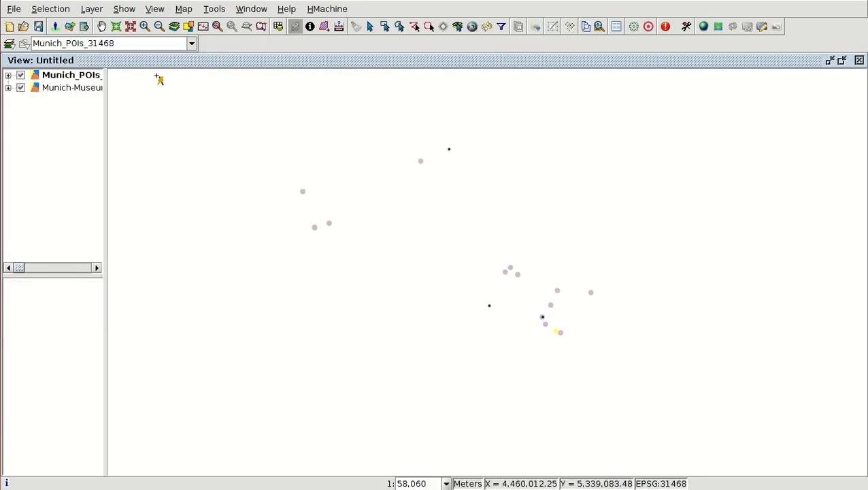
{"action": "right_click", "coordinate": [60, 80]}
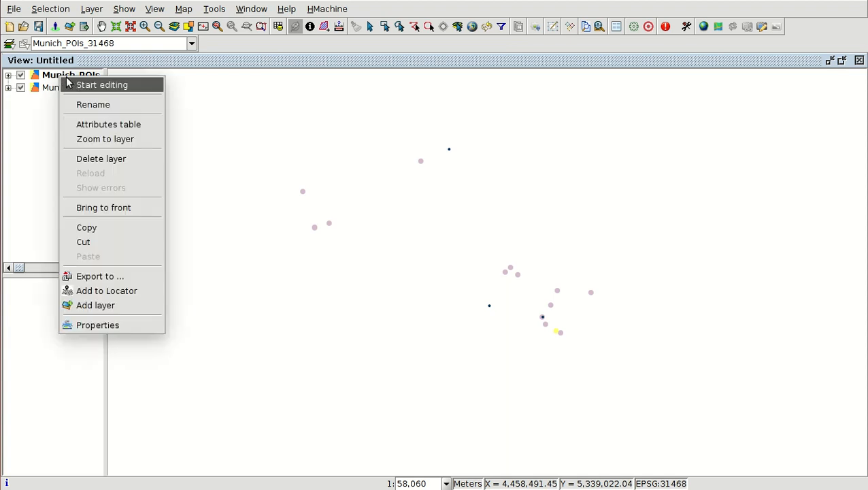
{"action": "left_click", "coordinate": [104, 85]}
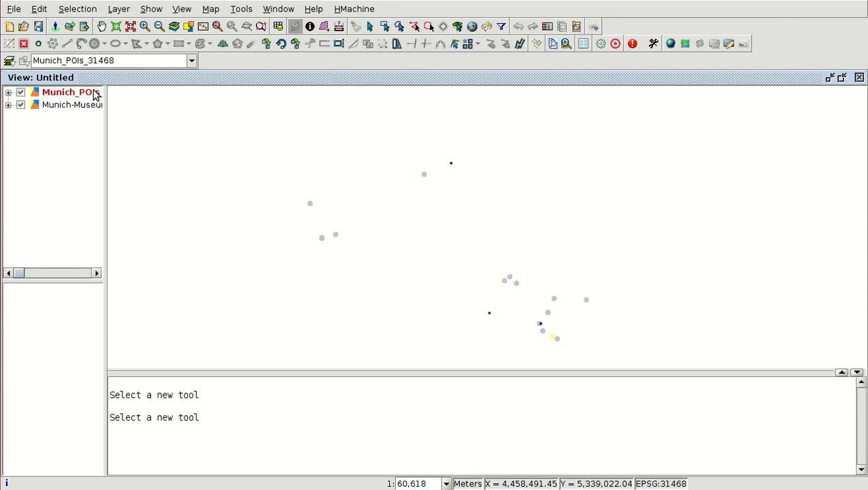
{"action": "left_click", "coordinate": [278, 29]}
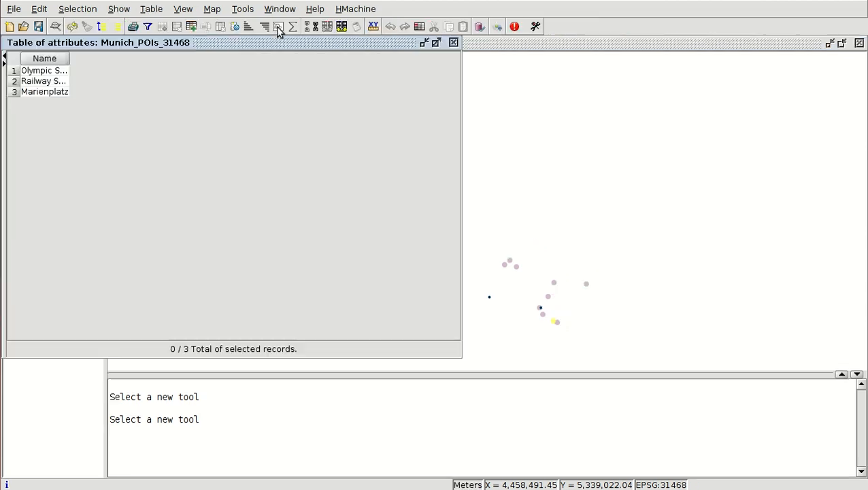
- Add a String field named Folders with length 200 to the Munich_POIs_31468 table using the column manager
{"action": "left_click", "coordinate": [153, 11]}
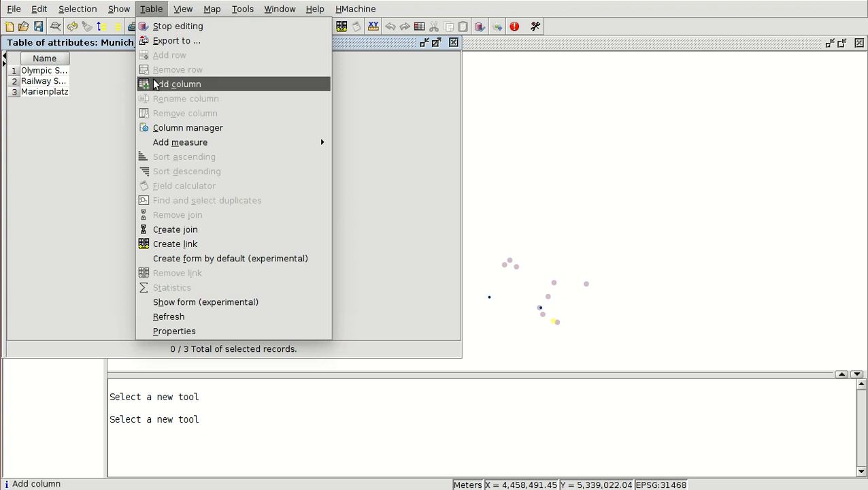
{"action": "left_click", "coordinate": [189, 128]}
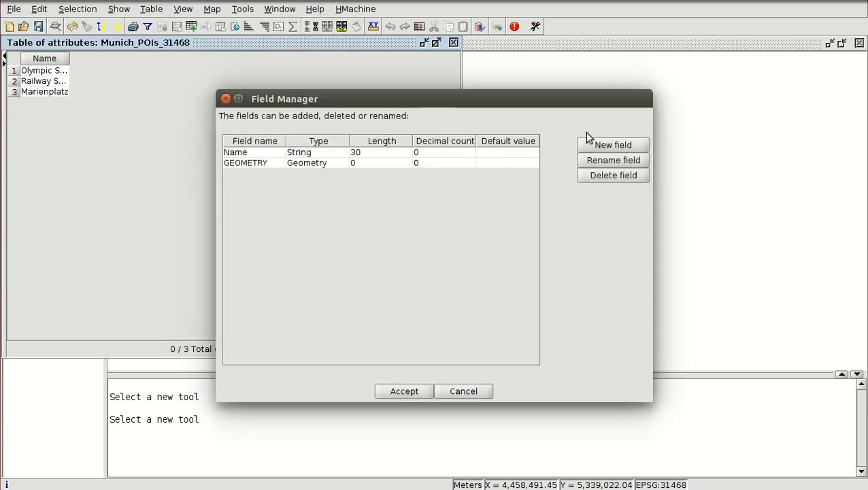
{"action": "left_click", "coordinate": [606, 144]}
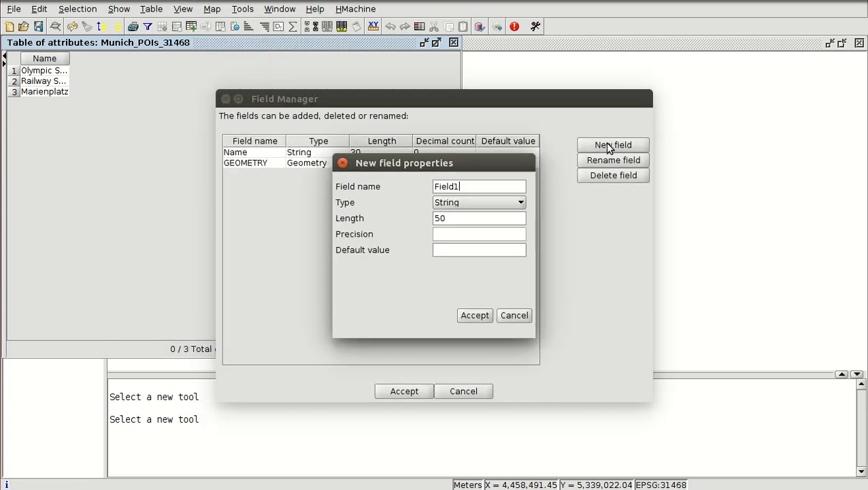
{"action": "left_click_drag", "start_coordinate": [461, 186], "coordinate": [432, 187]}
{"action": "type", "text": "Folders"}
{"action": "left_click_drag", "start_coordinate": [460, 216], "coordinate": [421, 217]}
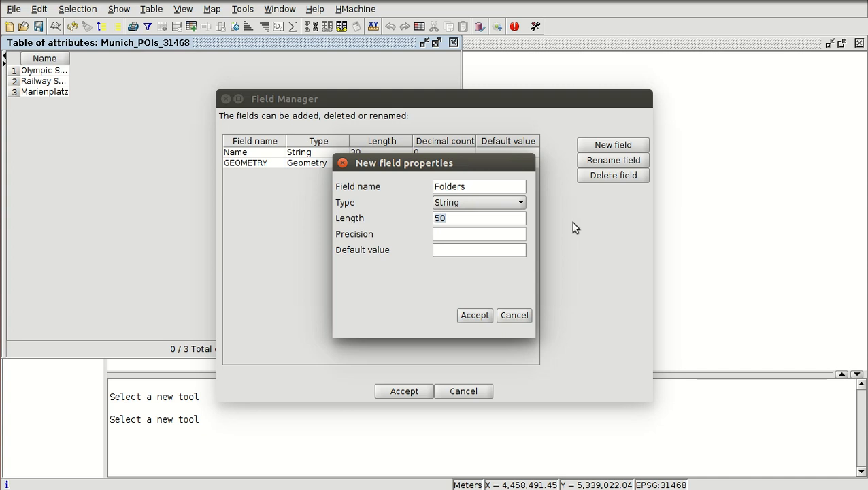
{"action": "type", "text": "200"}
{"action": "left_click", "coordinate": [476, 314]}
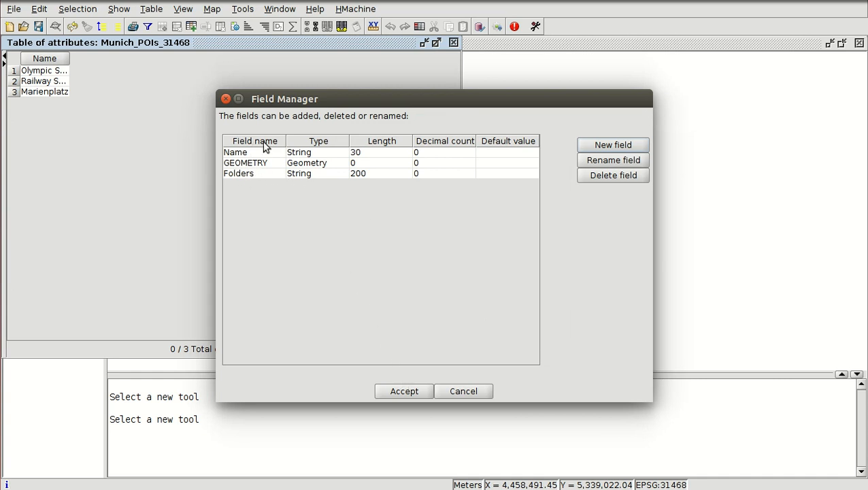
{"action": "left_click", "coordinate": [406, 391]}
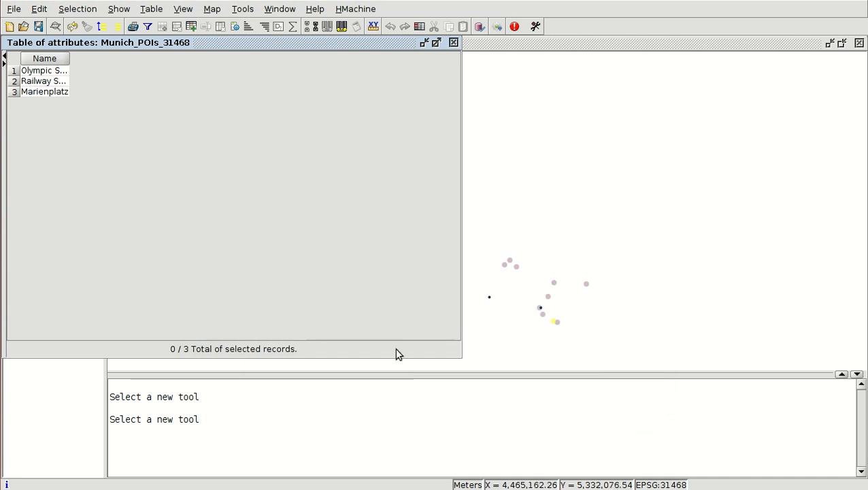
- Enter the copied Olympic_Stadium folder path in the Olympic Stadium record's Folders cell, widen the columns to check it, and leave the table
{"action": "left_click", "coordinate": [85, 72]}
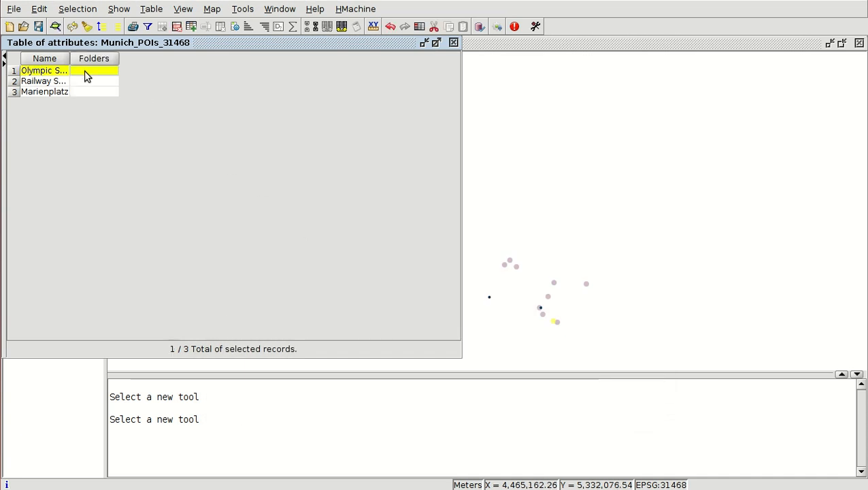
{"action": "left_click_drag", "start_coordinate": [70, 59], "coordinate": [127, 58]}
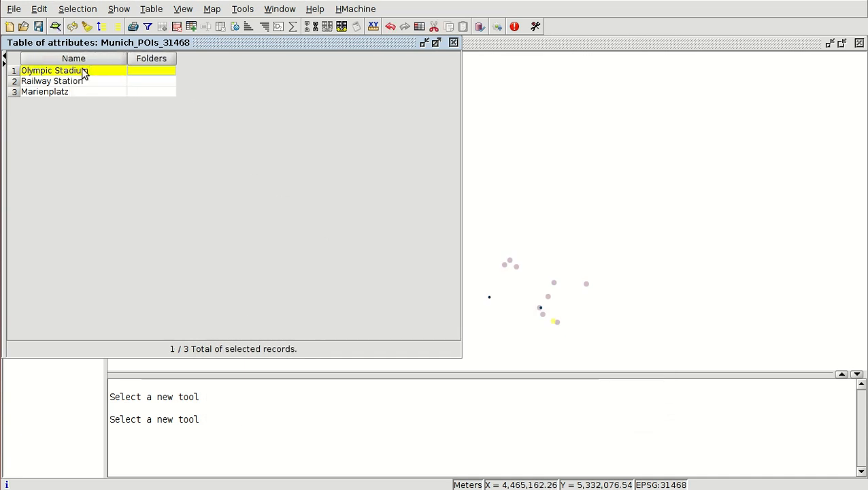
{"action": "double_click", "coordinate": [140, 70]}
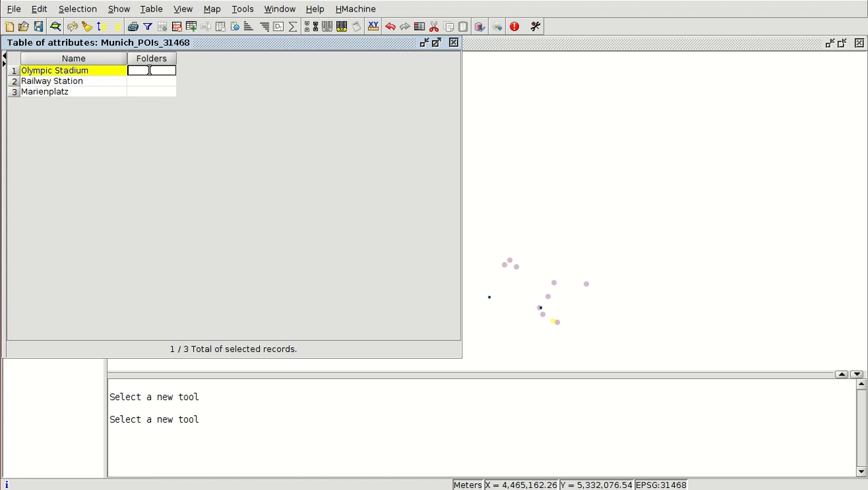
{"action": "type", "text": "Olympic Stadium"}
{"action": "key", "text": "Return"}
{"action": "left_click_drag", "start_coordinate": [170, 57], "coordinate": [407, 60]}
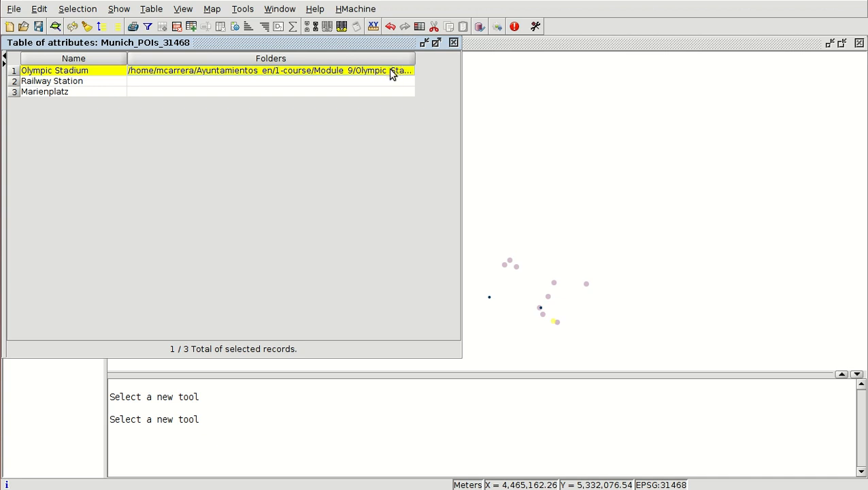
{"action": "left_click", "coordinate": [481, 43]}
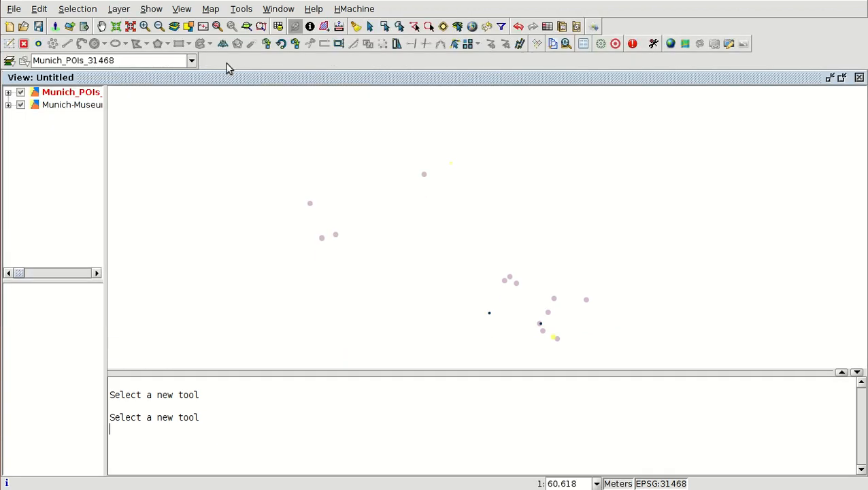
- Finish editing the Munich_POIs_31468 layer and save its changes
{"action": "right_click", "coordinate": [77, 97]}
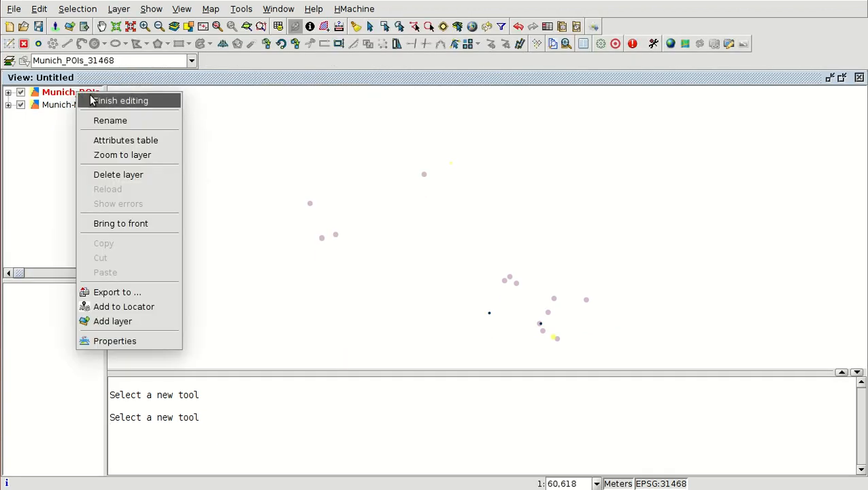
{"action": "left_click", "coordinate": [136, 102]}
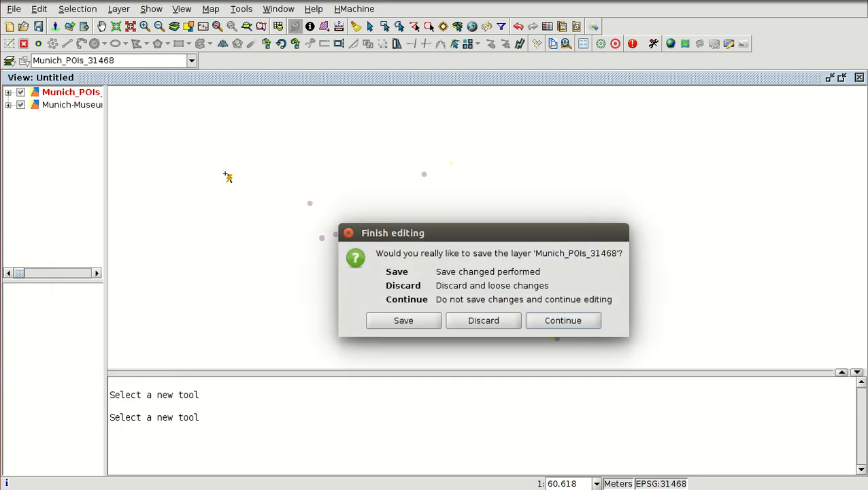
{"action": "left_click", "coordinate": [403, 321]}
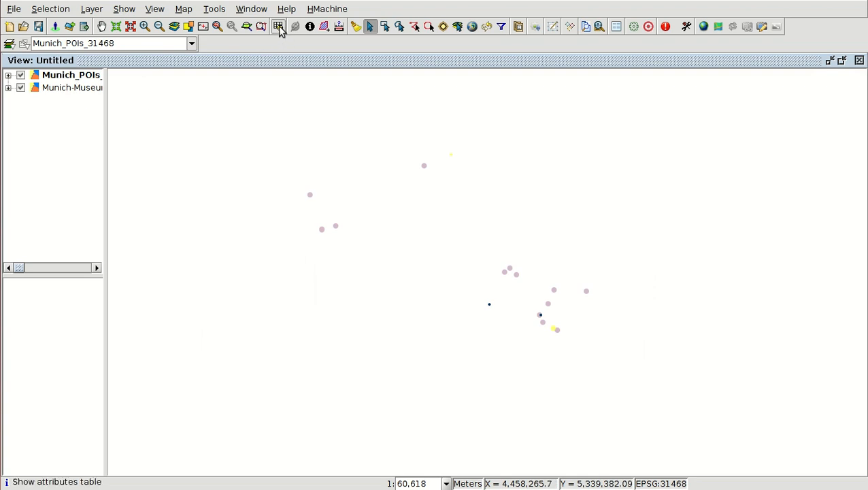
- Check the saved folder path in the Munich_POIs_31468 attribute table, widening the Folders column to read it in full
{"action": "left_click", "coordinate": [278, 28]}
{"action": "left_click_drag", "start_coordinate": [115, 57], "coordinate": [396, 57]}
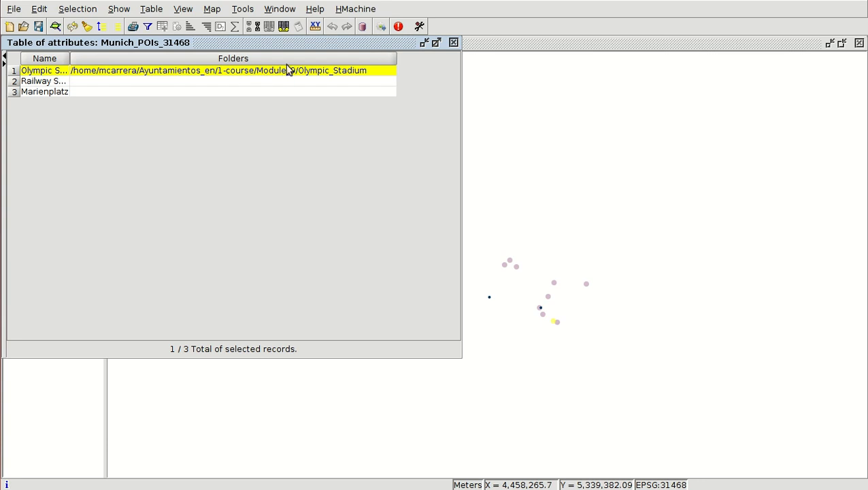
{"action": "left_click", "coordinate": [487, 45]}
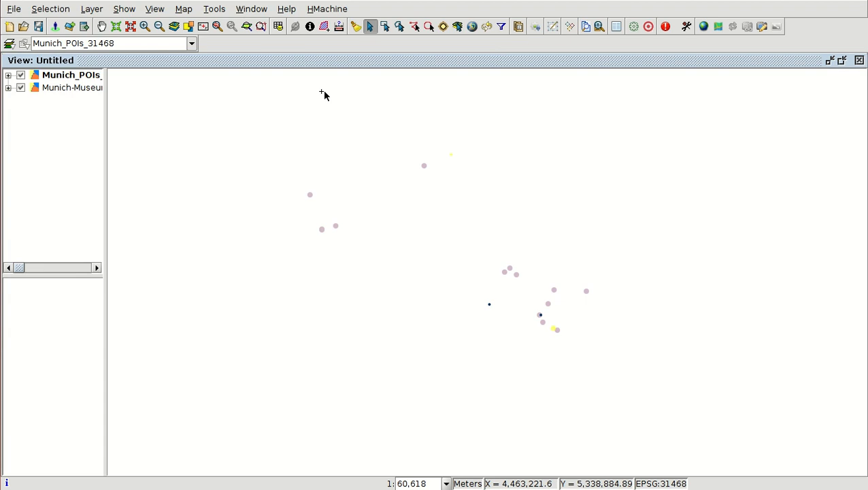
- Enable the hyperlink in the Munich_POIs_31468 layer properties, using the Folders field, no extension and the Link to Folders action
{"action": "right_click", "coordinate": [67, 79]}
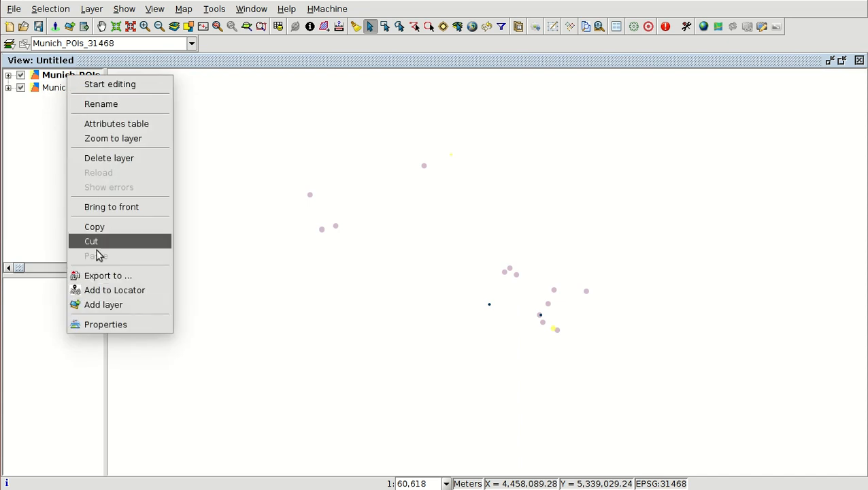
{"action": "left_click", "coordinate": [105, 325]}
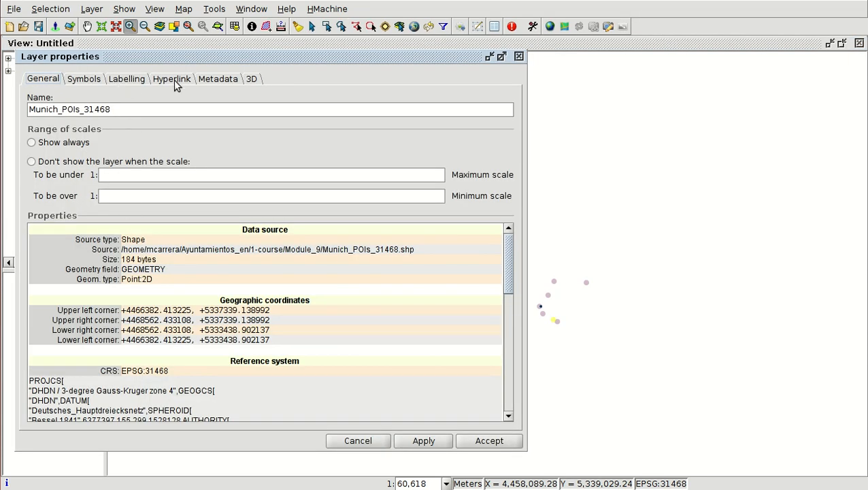
{"action": "left_click", "coordinate": [175, 80]}
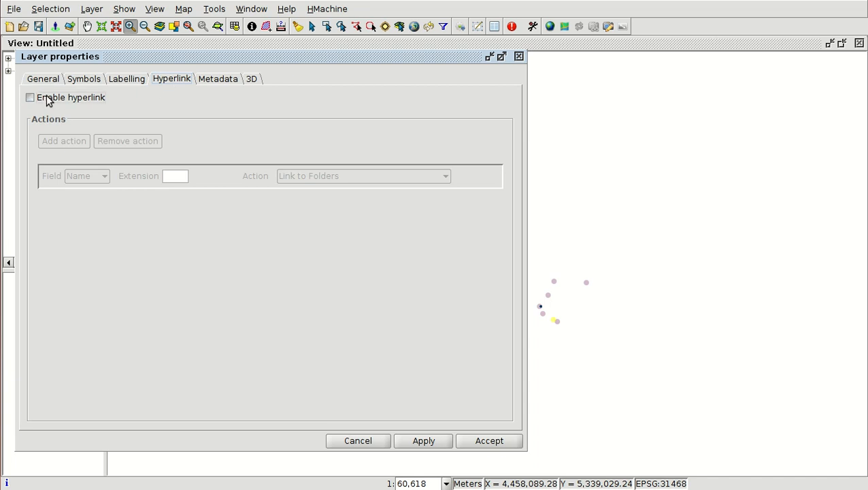
{"action": "left_click", "coordinate": [49, 99]}
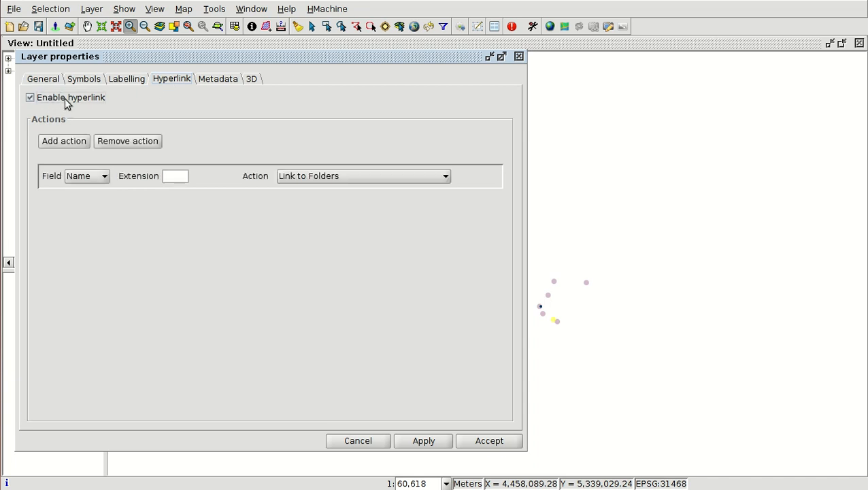
{"action": "left_click", "coordinate": [92, 178]}
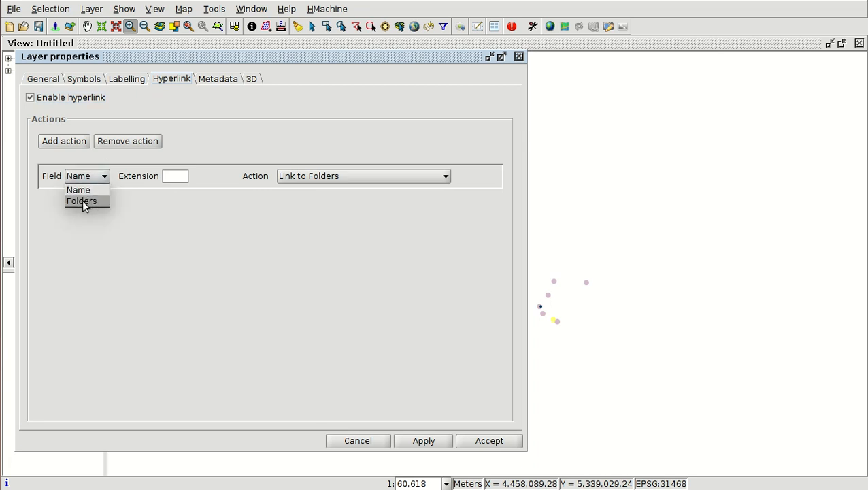
{"action": "left_click", "coordinate": [85, 203]}
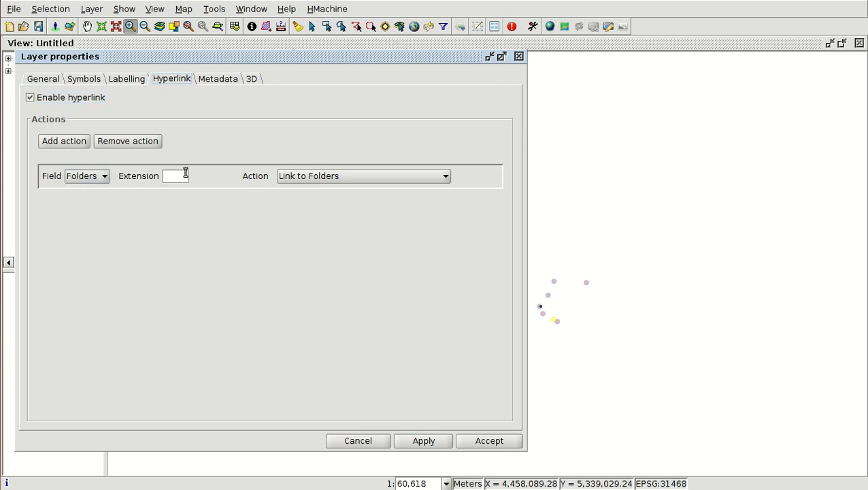
{"action": "left_click", "coordinate": [323, 177]}
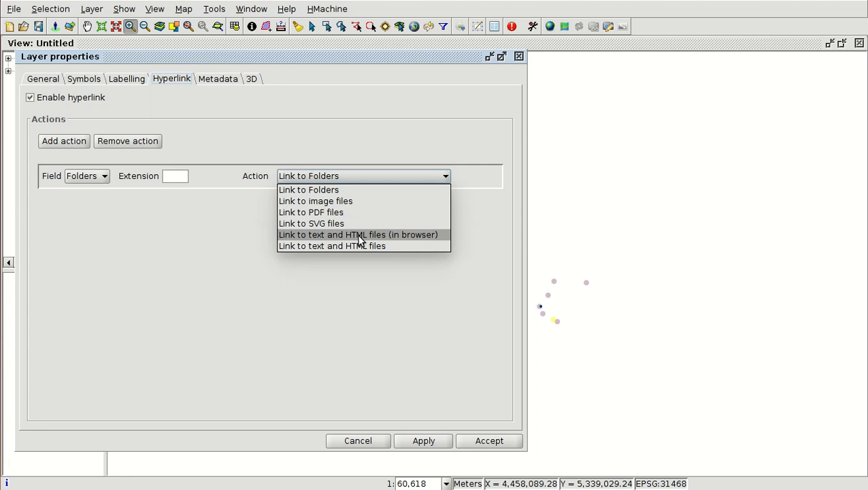
{"action": "left_click", "coordinate": [316, 189]}
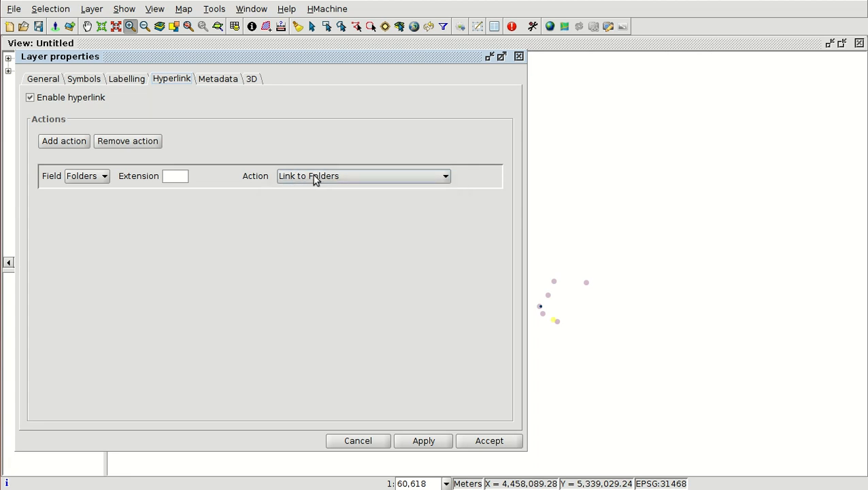
{"action": "left_click", "coordinate": [429, 442]}
{"action": "left_click", "coordinate": [479, 441]}
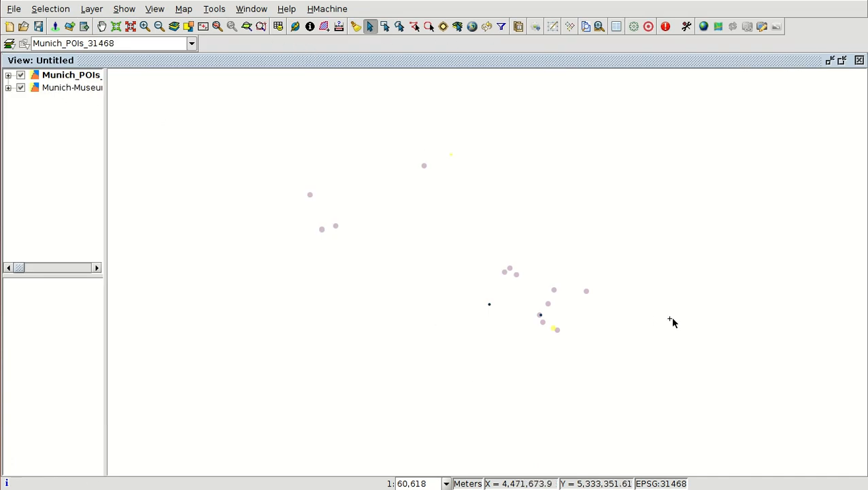
- Activate the Hyperlink tool and review which point of interest has a folder path in the attribute table
{"action": "left_click", "coordinate": [295, 27]}
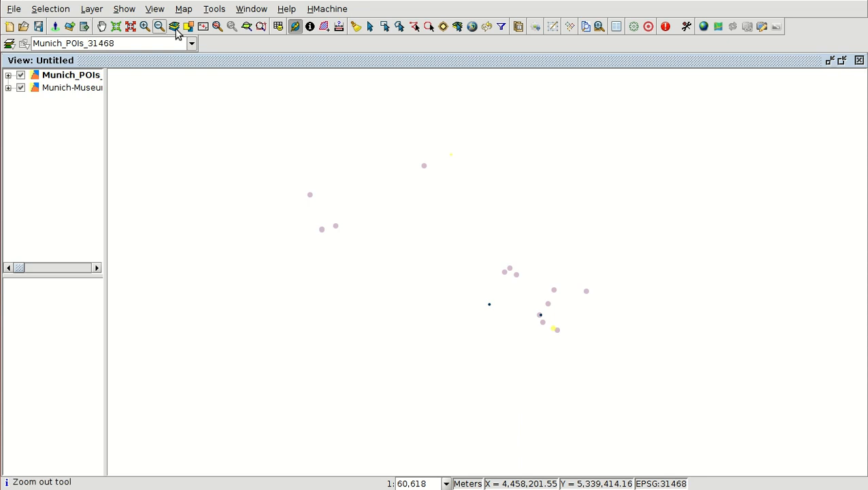
{"action": "left_click", "coordinate": [278, 28]}
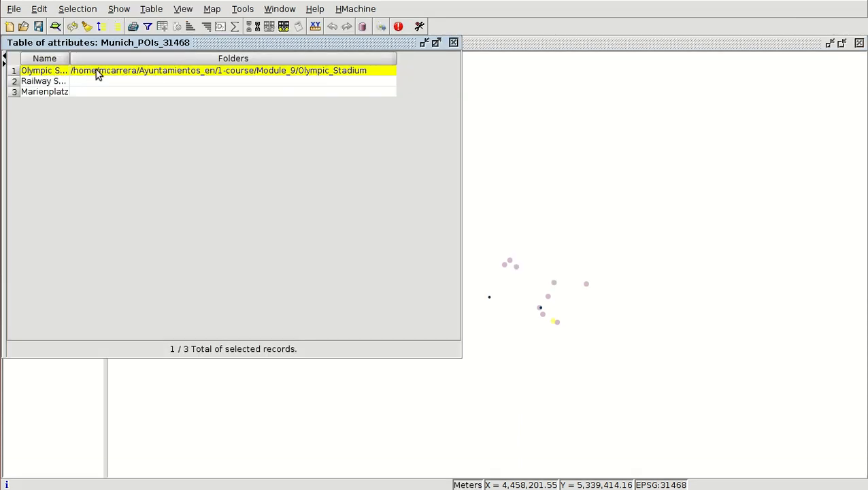
{"action": "scroll", "coordinate": [551, 326], "scroll_direction": "up", "scroll_amount": 5}
{"action": "scroll", "coordinate": [676, 231], "scroll_direction": "down", "scroll_amount": 3}
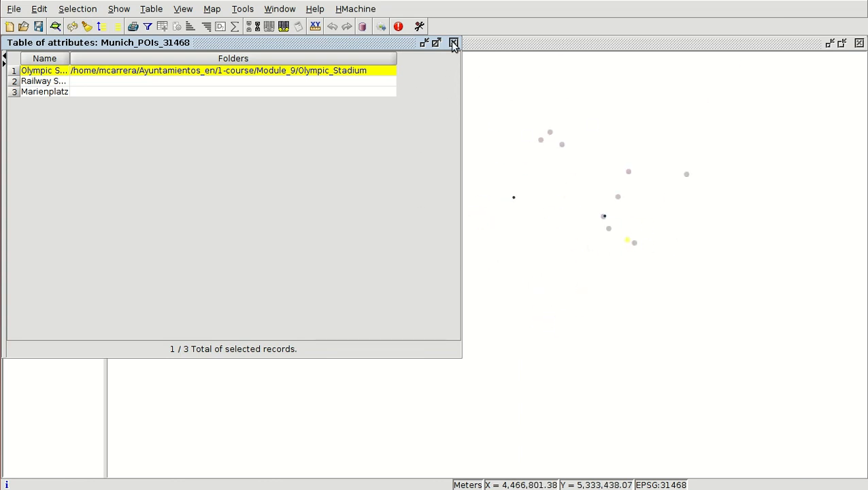
{"action": "left_click", "coordinate": [454, 43]}
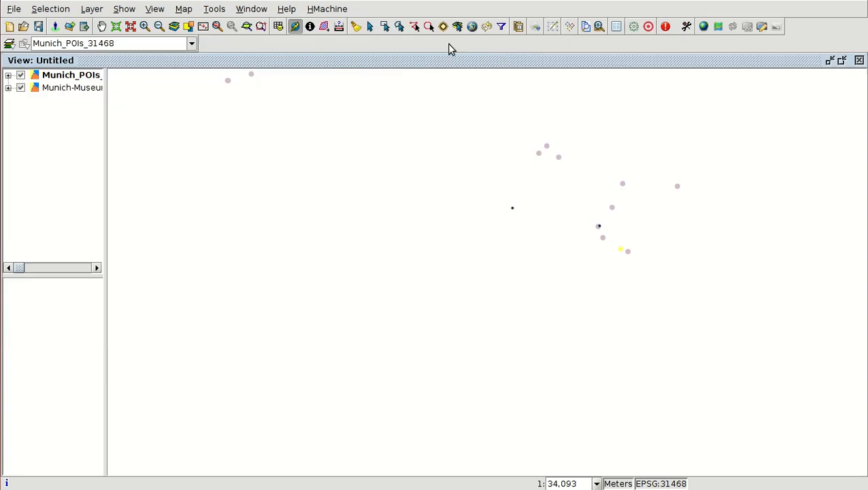
- Increase the Munich_POIs_31468 marker symbol size to 12 pixels
{"action": "left_click", "coordinate": [8, 76]}
{"action": "double_click", "coordinate": [48, 86]}
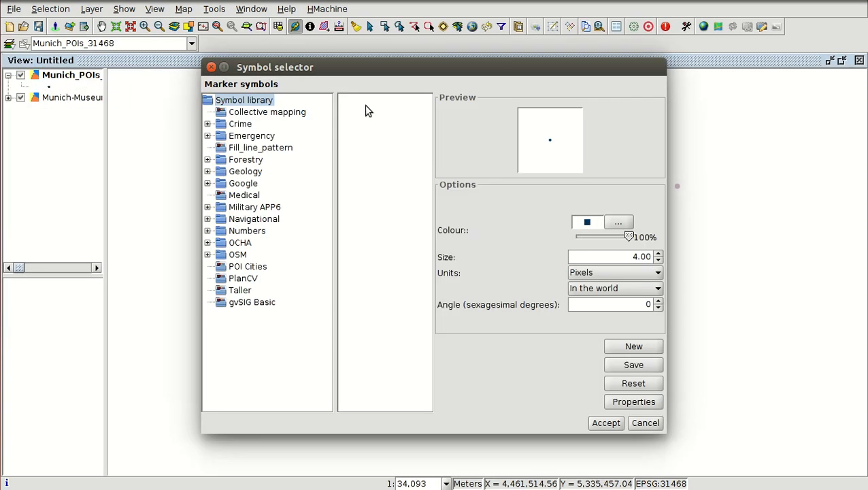
{"action": "left_click", "coordinate": [658, 253]}
{"action": "left_click", "coordinate": [658, 252]}
{"action": "left_click", "coordinate": [658, 252]}
{"action": "left_click", "coordinate": [657, 252]}
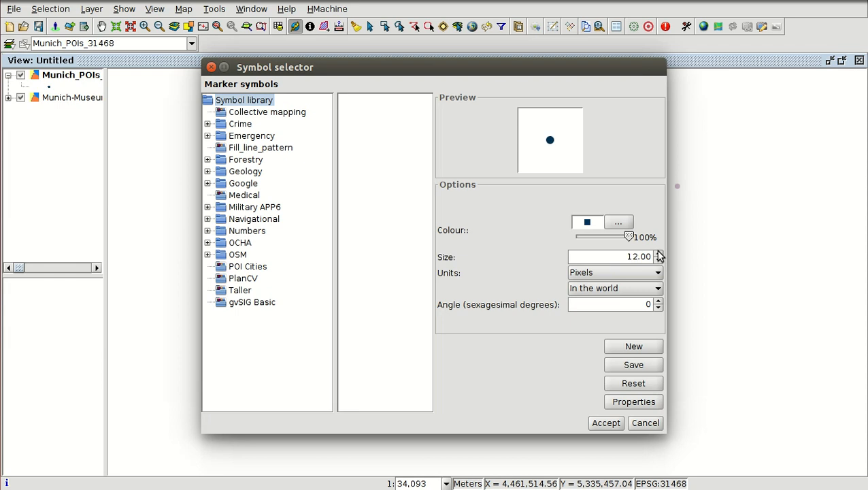
{"action": "left_click", "coordinate": [605, 422]}
- Open the folder linked to the selected Olympic Stadium point on the map with the Hyperlink tool
{"action": "scroll", "coordinate": [551, 313], "scroll_direction": "down", "scroll_amount": 2}
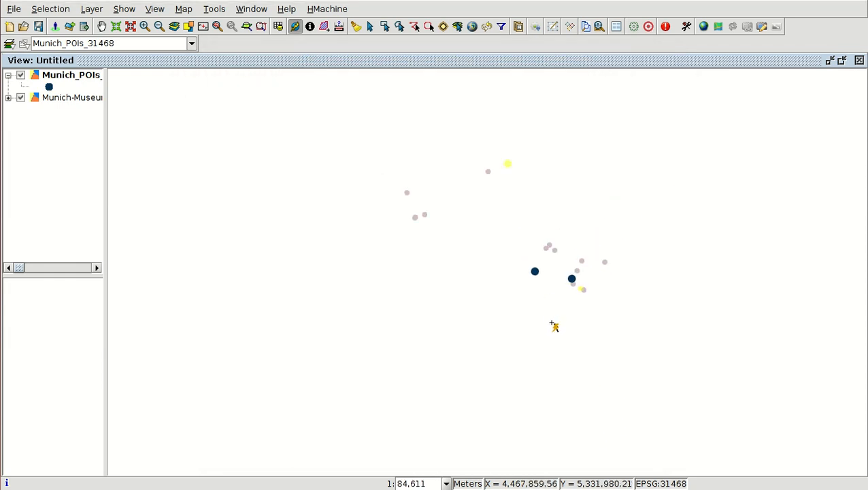
{"action": "scroll", "coordinate": [519, 172], "scroll_direction": "up", "scroll_amount": 4}
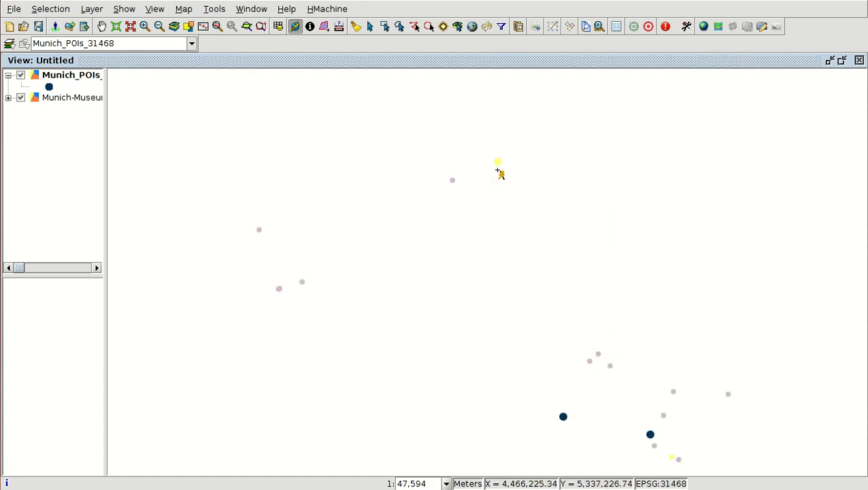
{"action": "scroll", "coordinate": [498, 166], "scroll_direction": "up", "scroll_amount": 2}
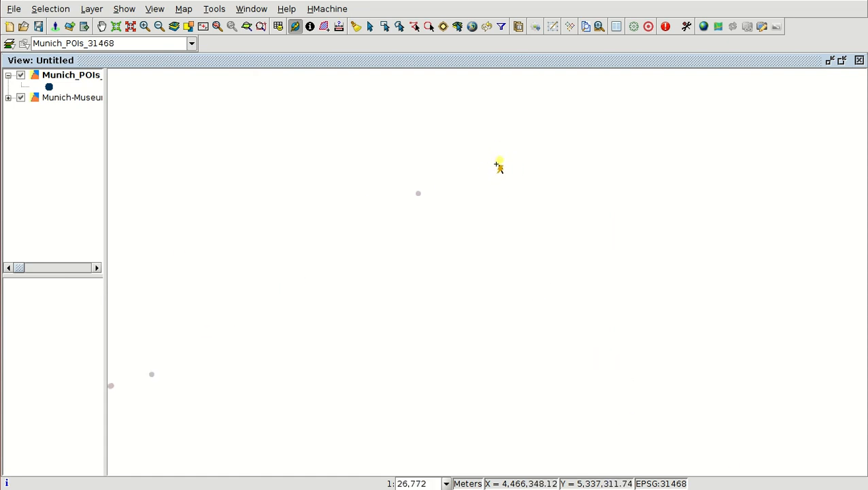
{"action": "left_click", "coordinate": [295, 28]}
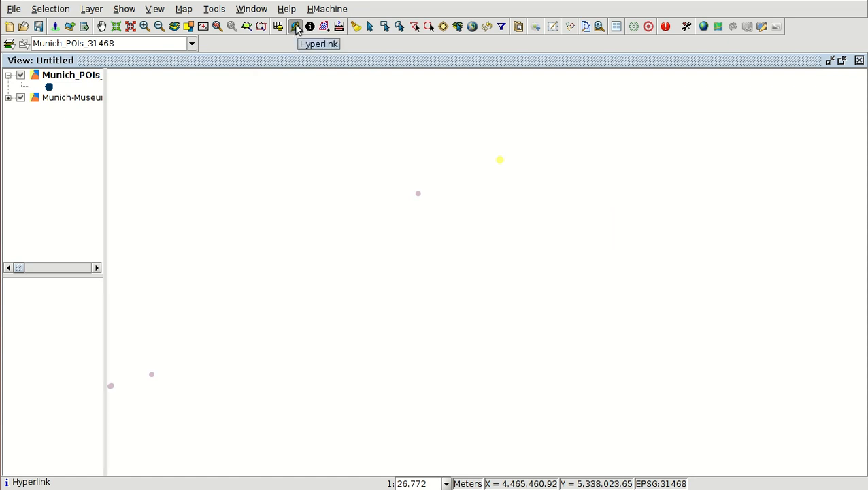
{"action": "left_click", "coordinate": [502, 161]}
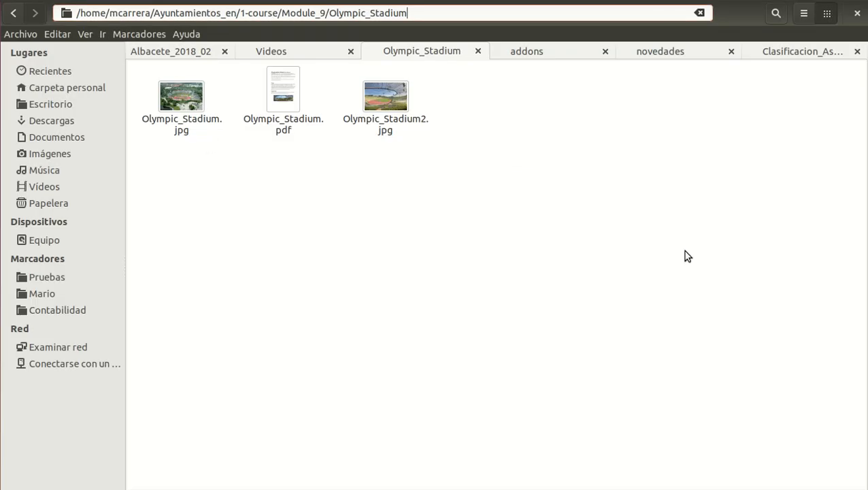